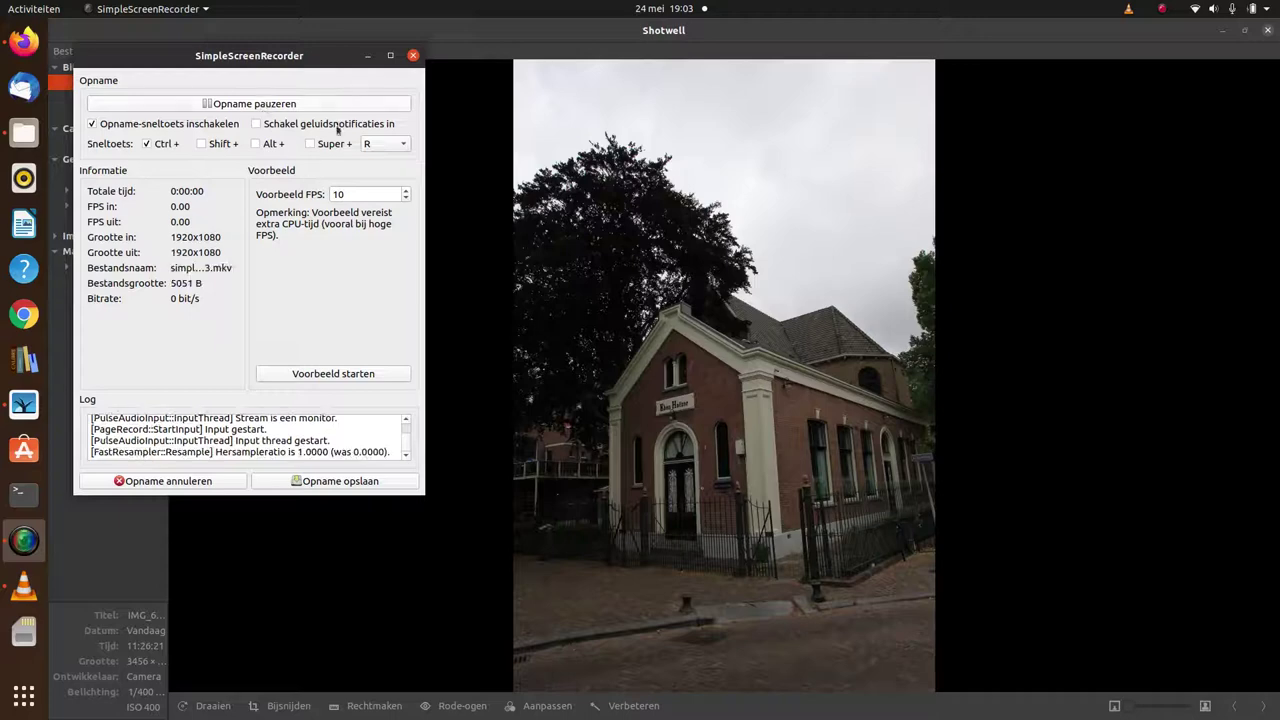
Step: Send the church photo from Shotwell to GIMP via 'Openen met externe editor'
left_click(370, 57)
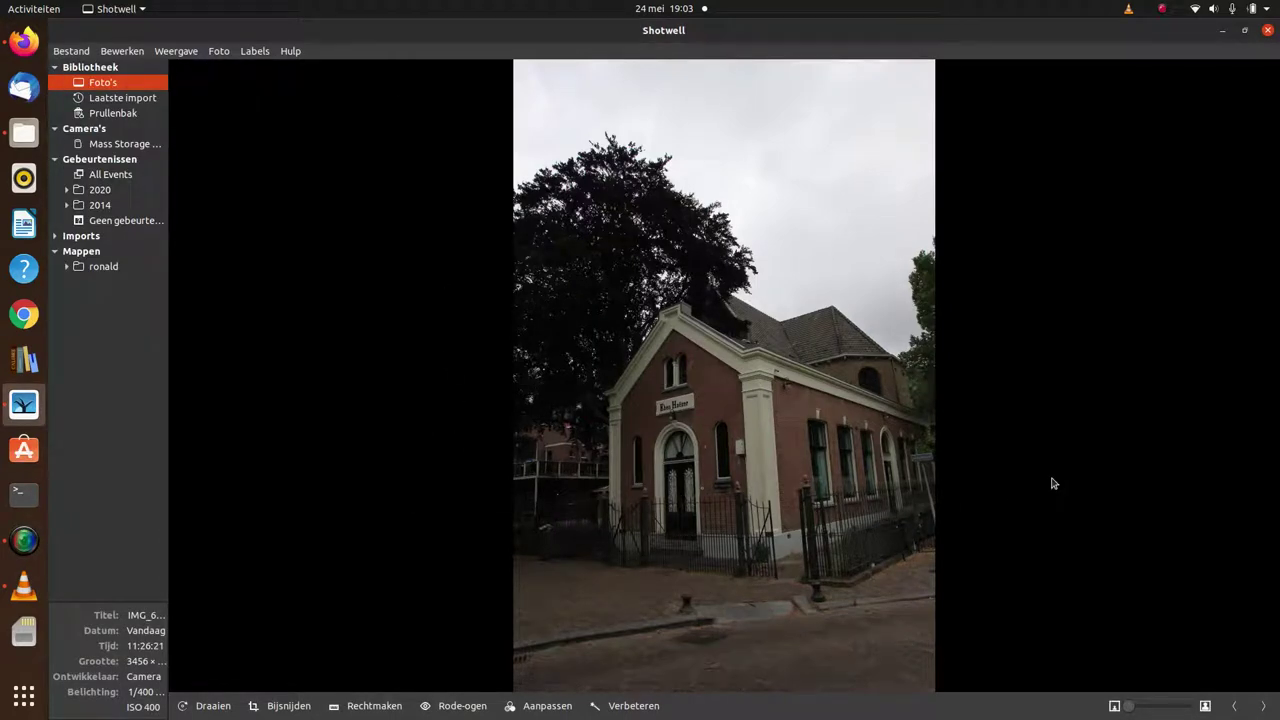
right_click(714, 422)
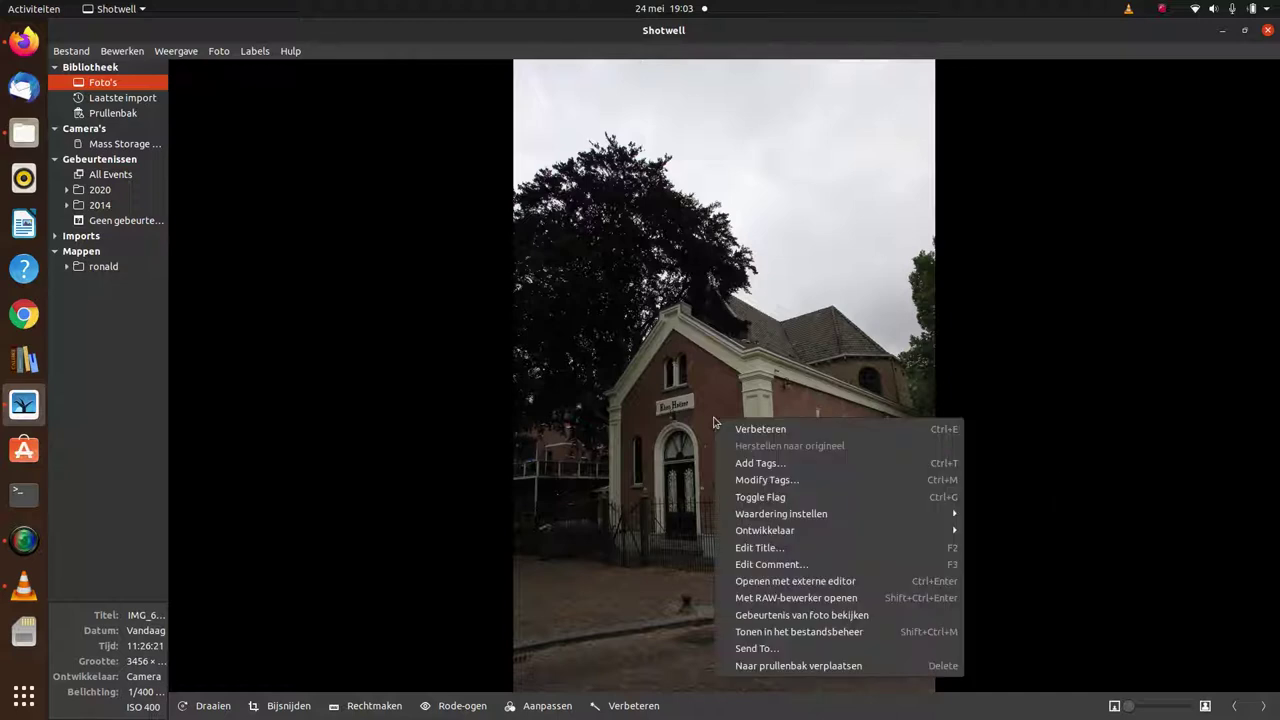
left_click(787, 584)
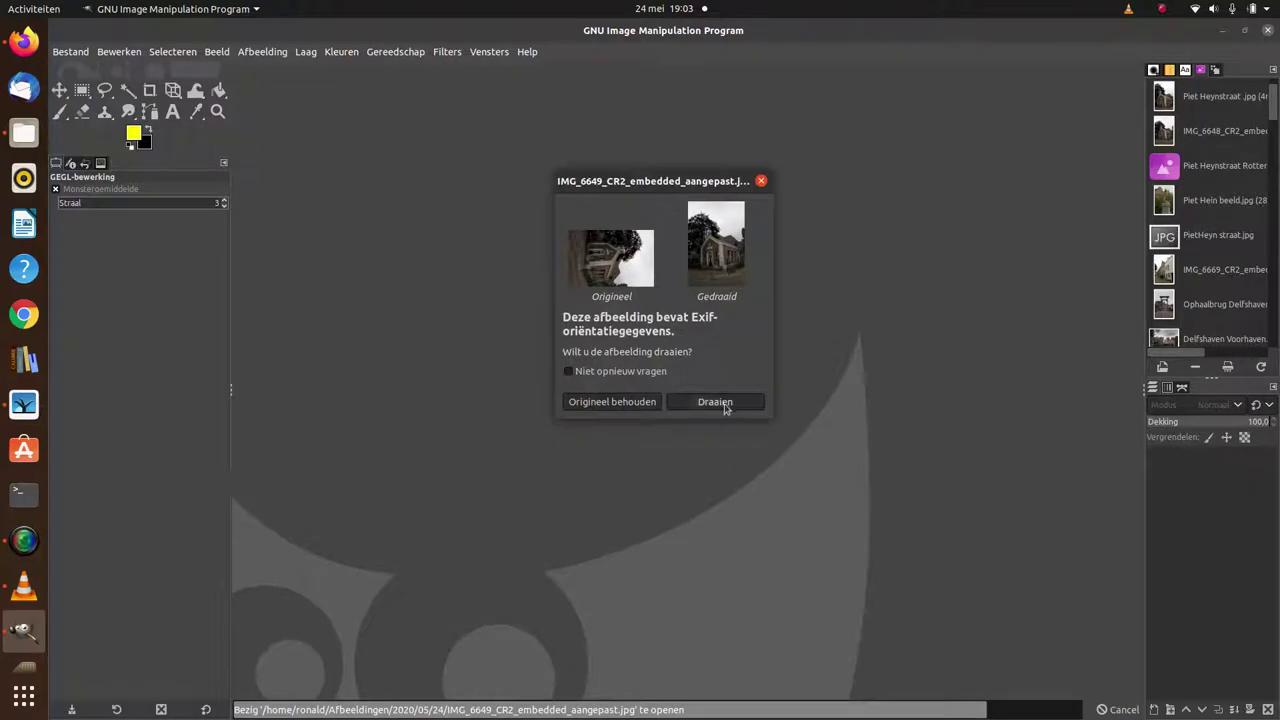
Step: Accept the Exif rotation so the 3456×5184 church photo opens upright
left_click(722, 402)
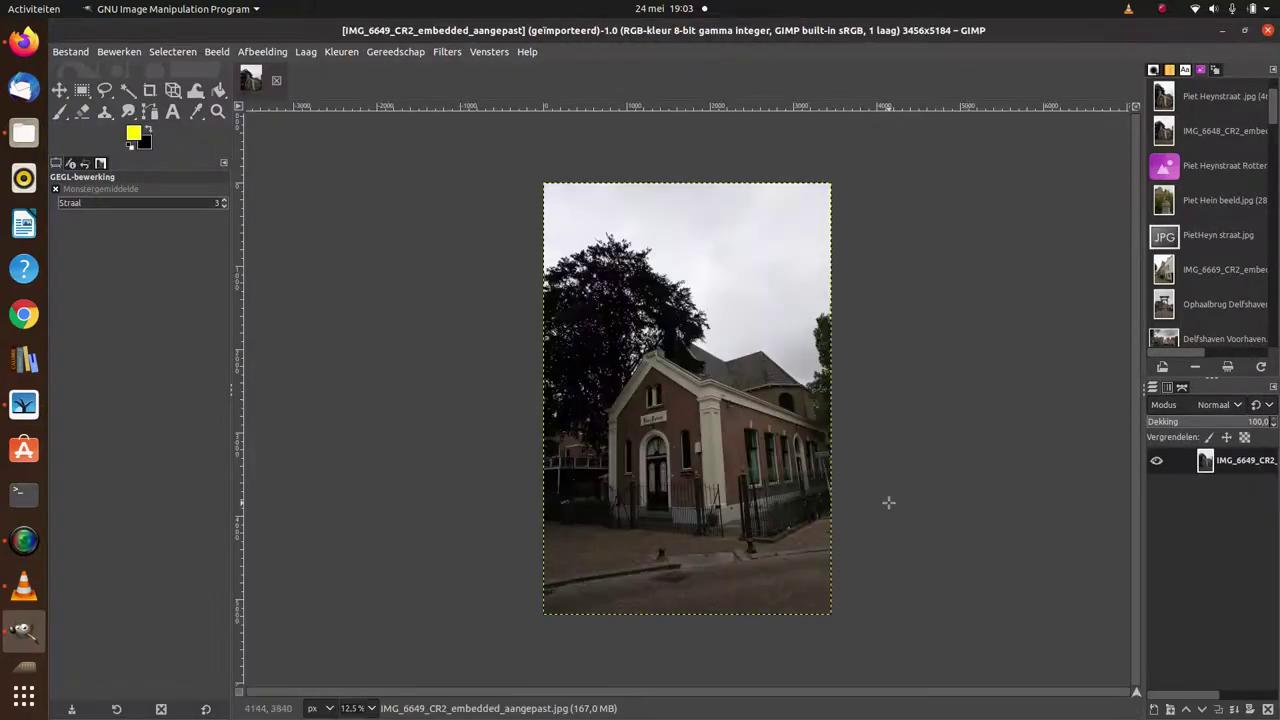
left_click(392, 54)
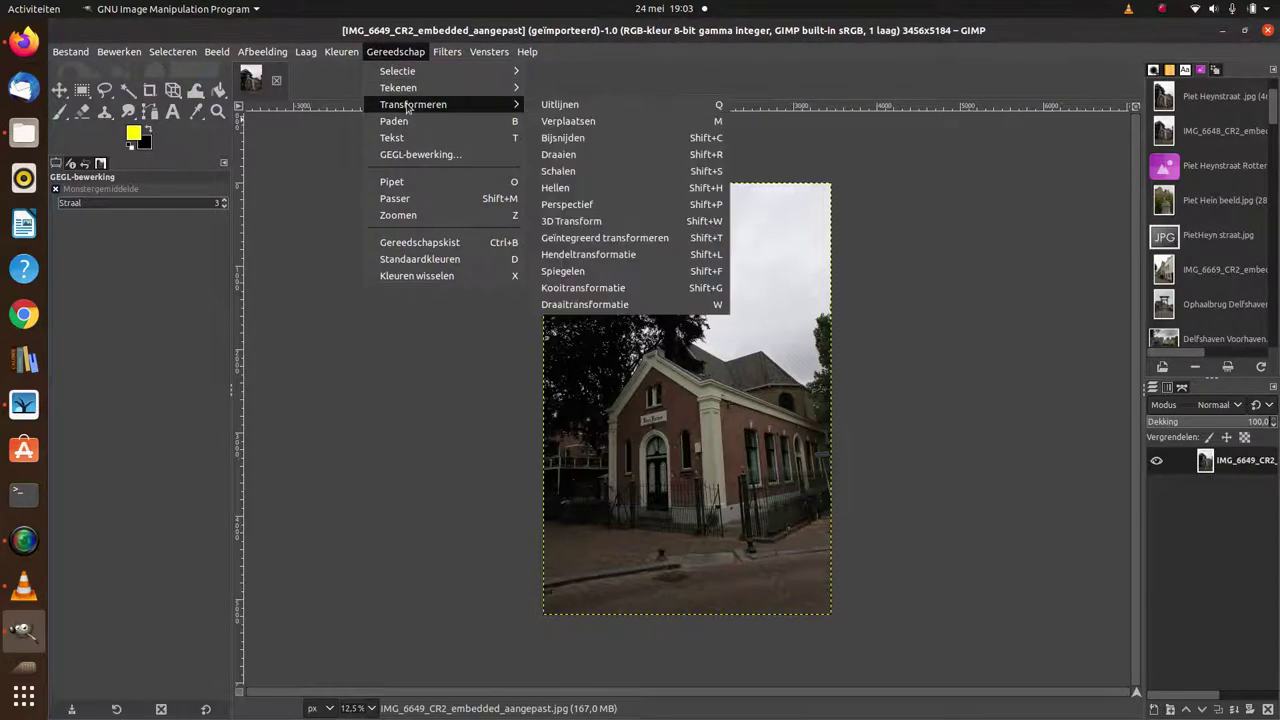
mouse_move(413, 104)
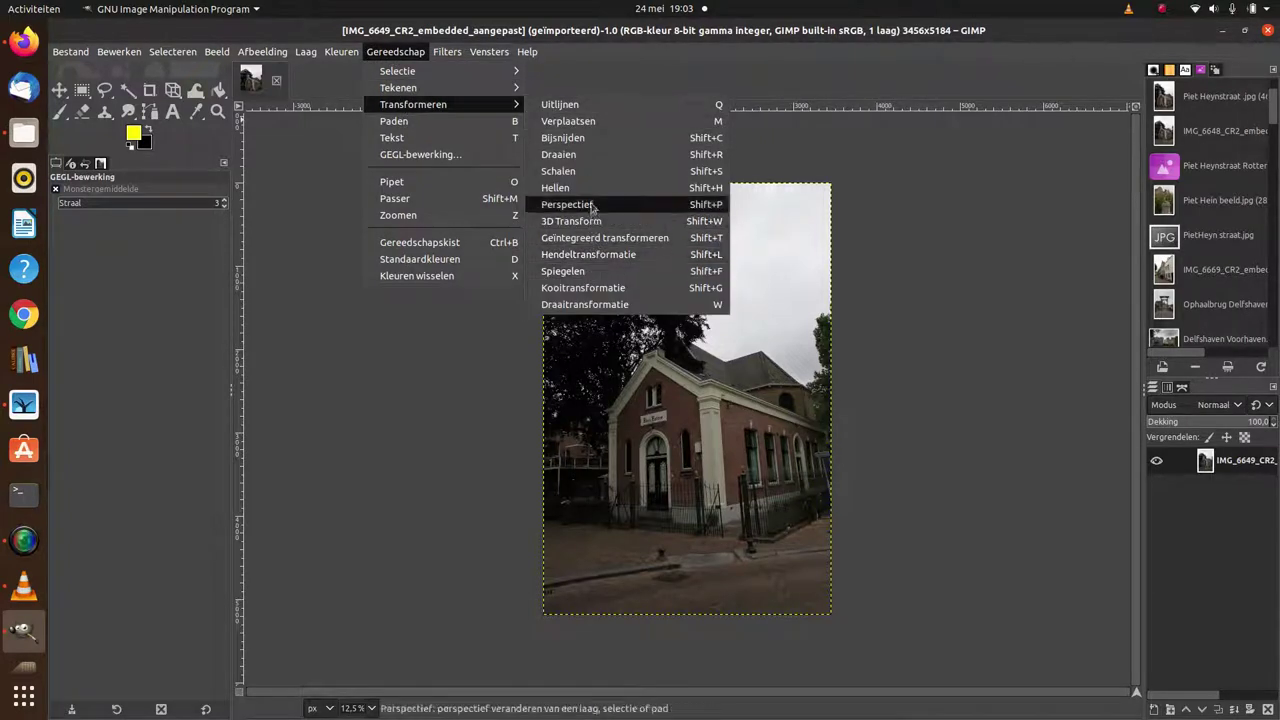
Step: Straighten the church walls with a perspective transform by adjusting all four corner handles
left_click(590, 204)
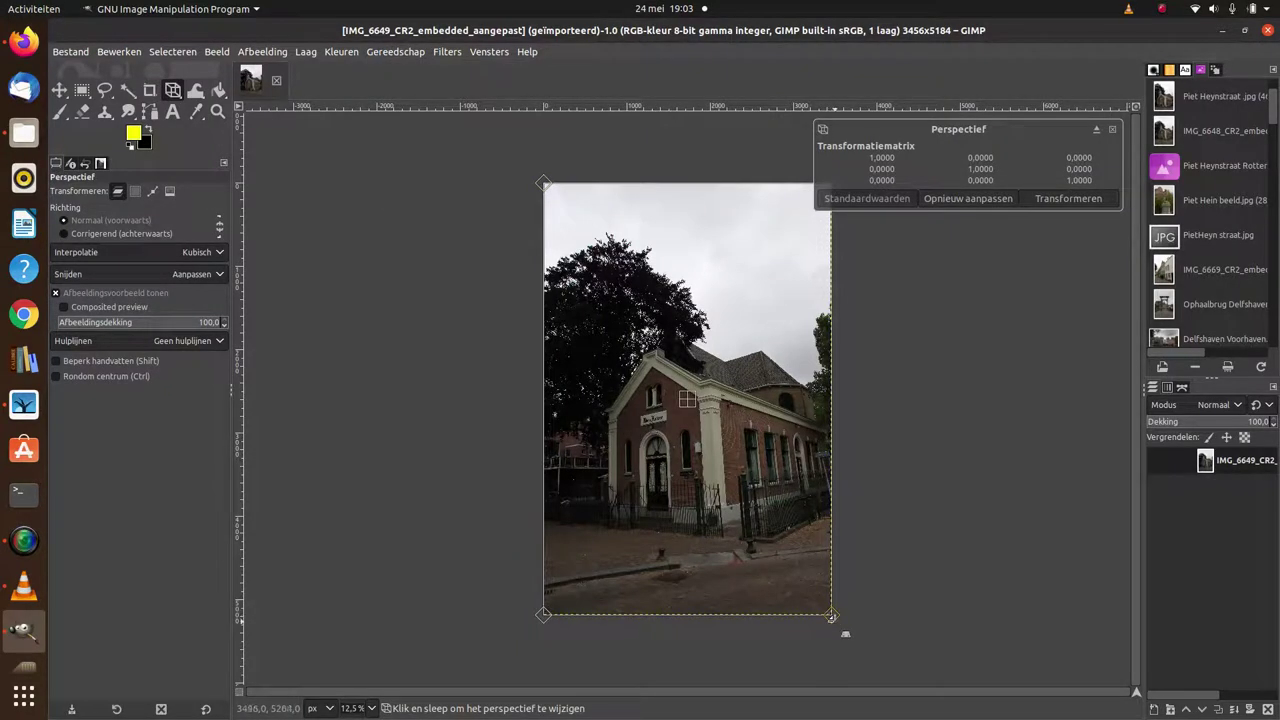
left_click_drag(831, 617, 800, 614)
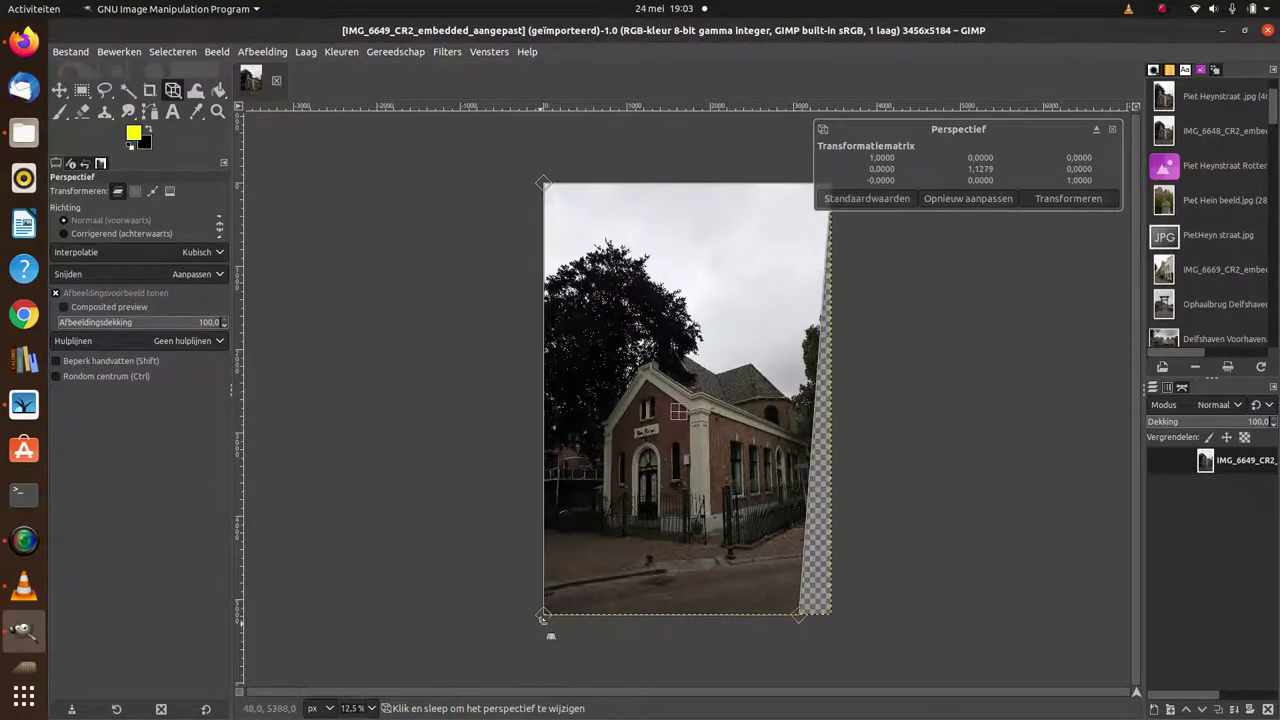
left_click_drag(543, 617, 556, 615)
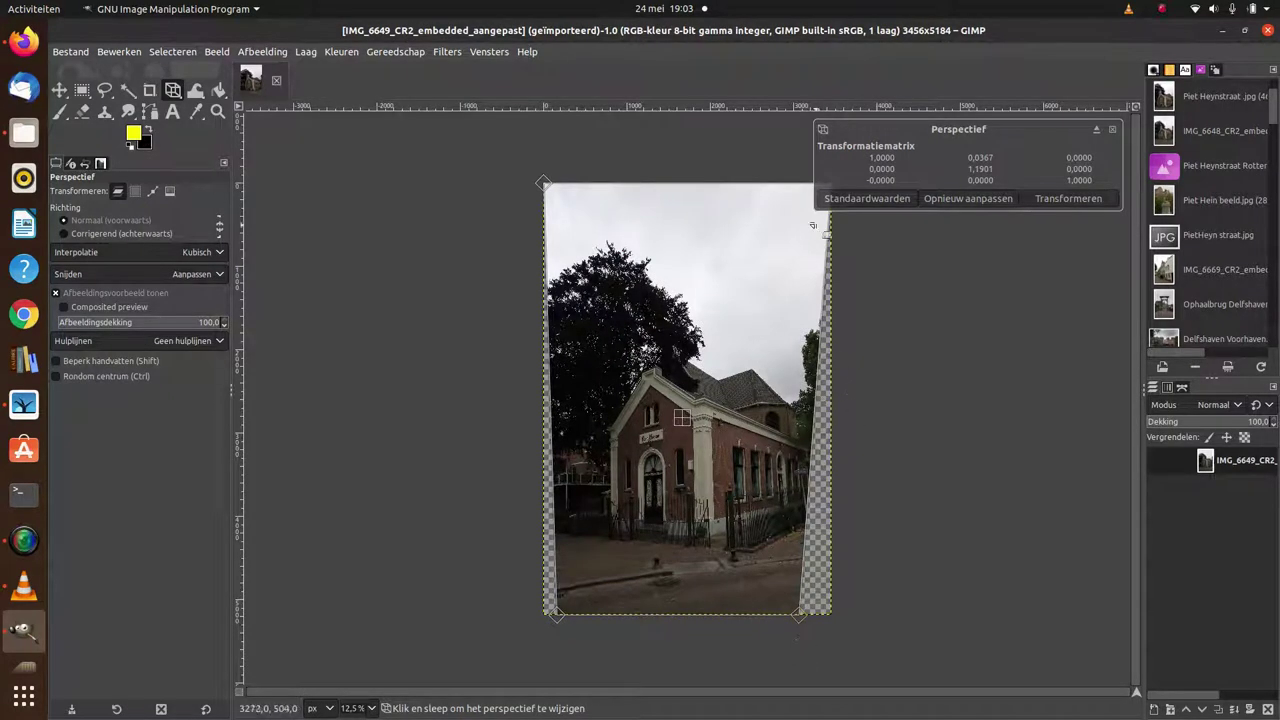
left_click(1097, 131)
left_click_drag(830, 188, 834, 193)
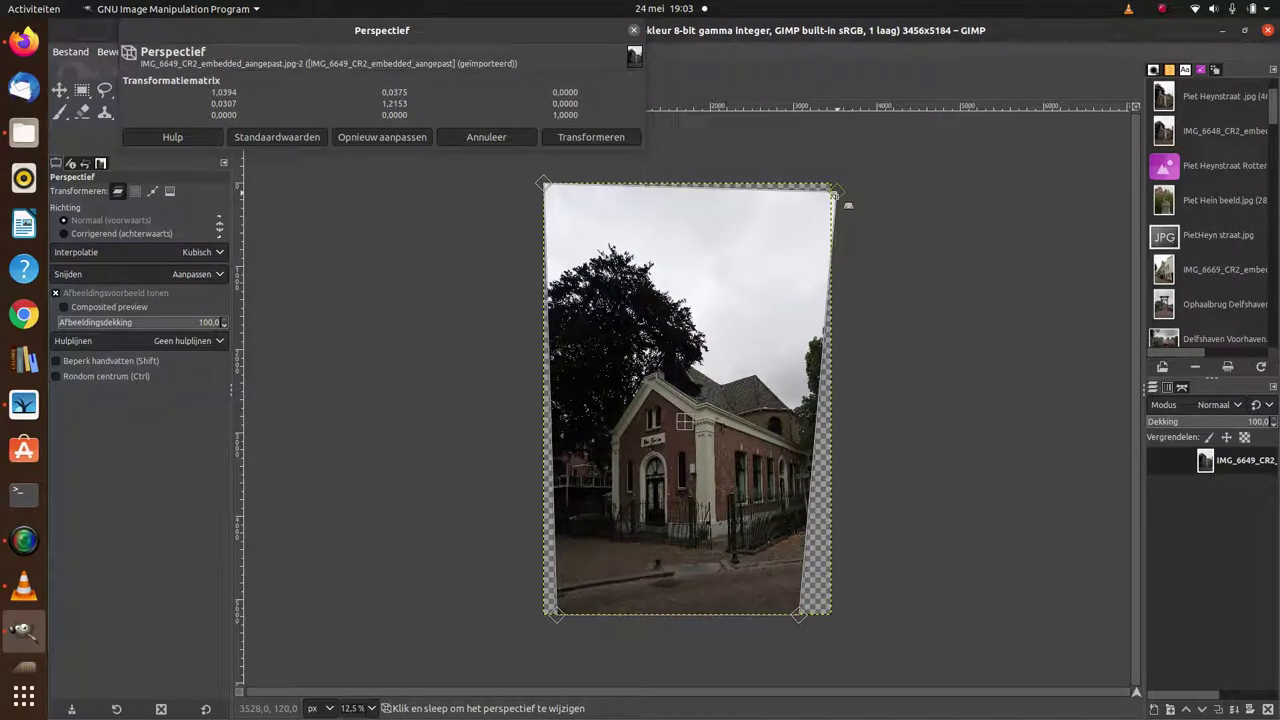
mouse_move(544, 184)
left_mouse_down()
mouse_move(541, 172)
mouse_move(536, 188)
left_mouse_up()
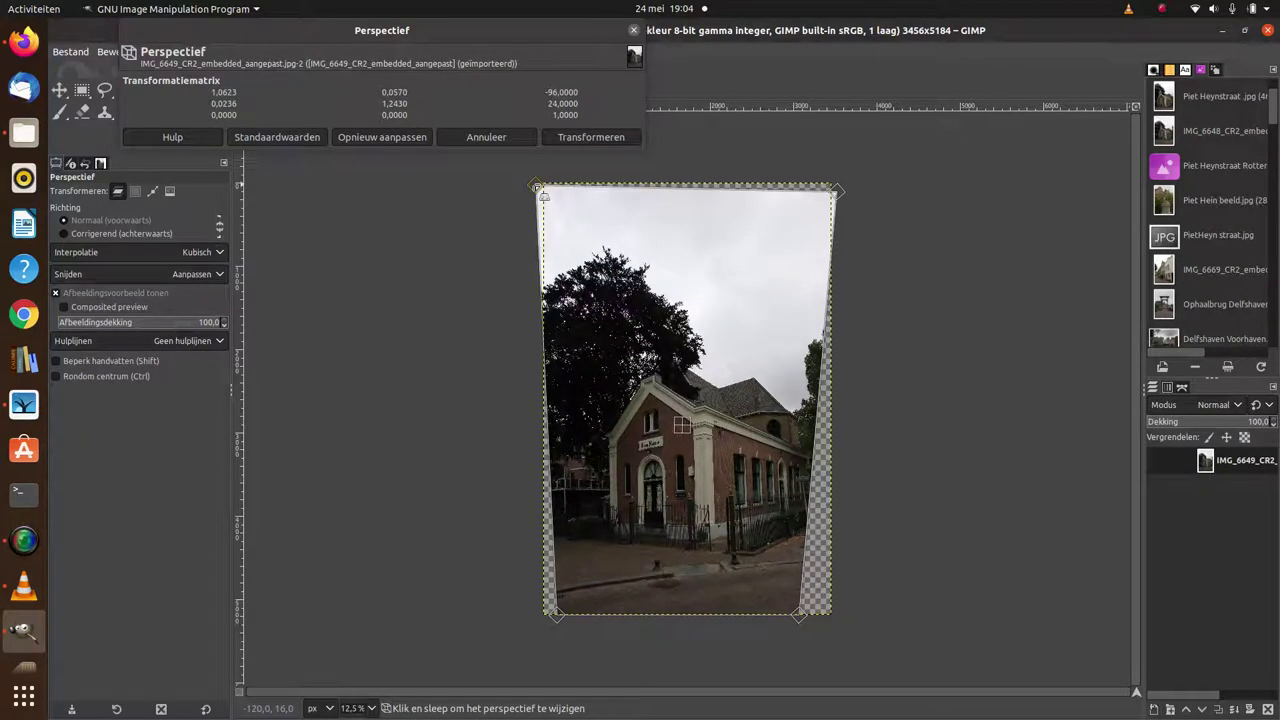
left_click_drag(536, 186, 539, 187)
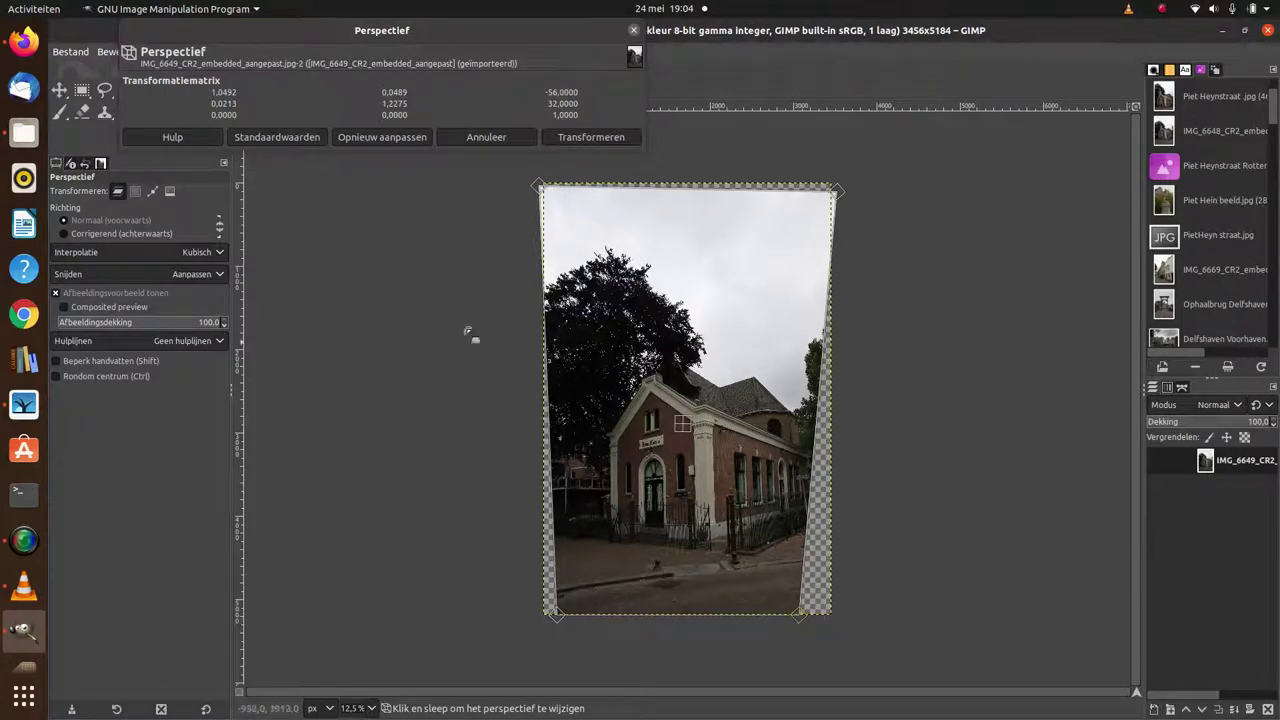
left_click(587, 142)
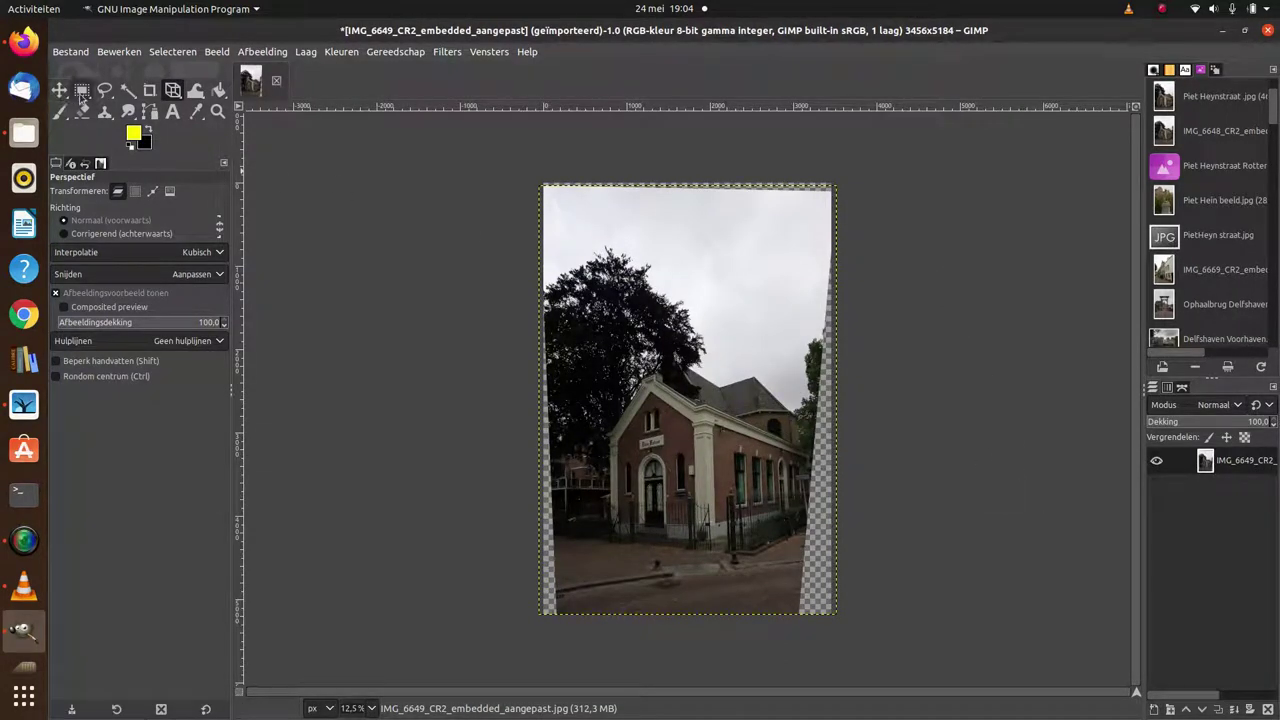
Step: Crop to a fixed 2:3 selection of 2845×4268 that excludes the transparent wedges
left_click(82, 92)
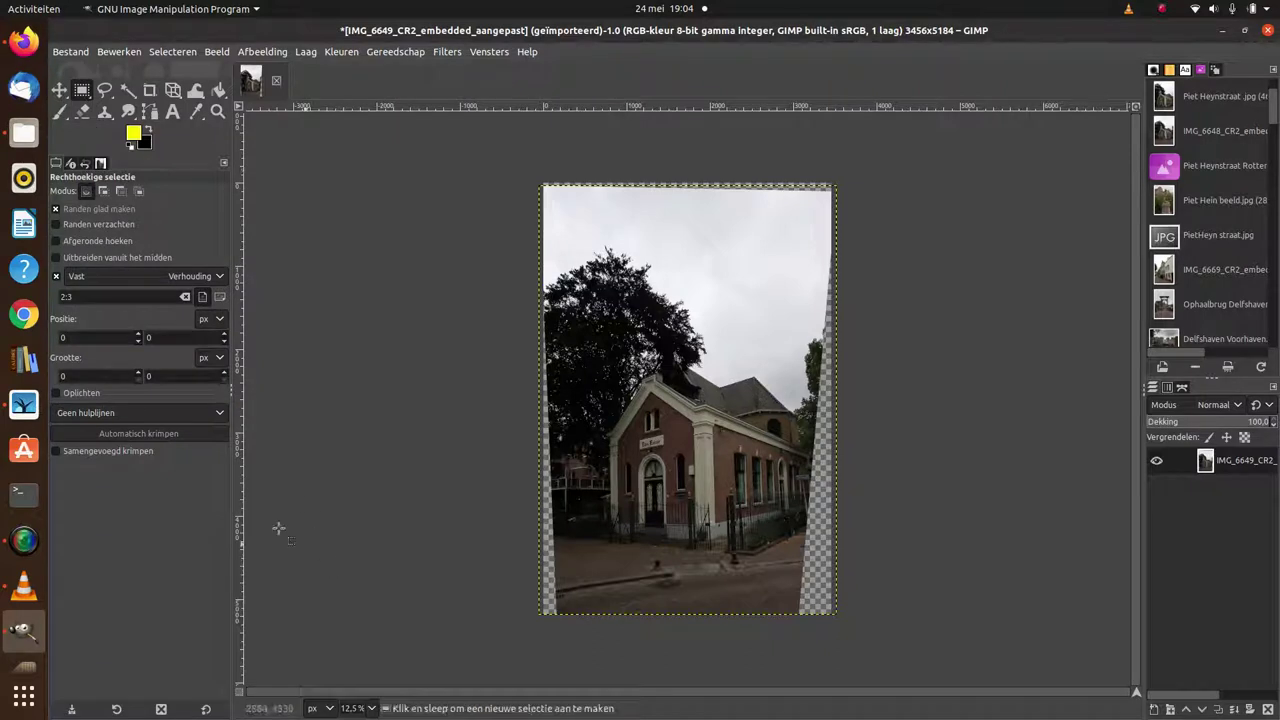
left_click(223, 283)
left_click(225, 284)
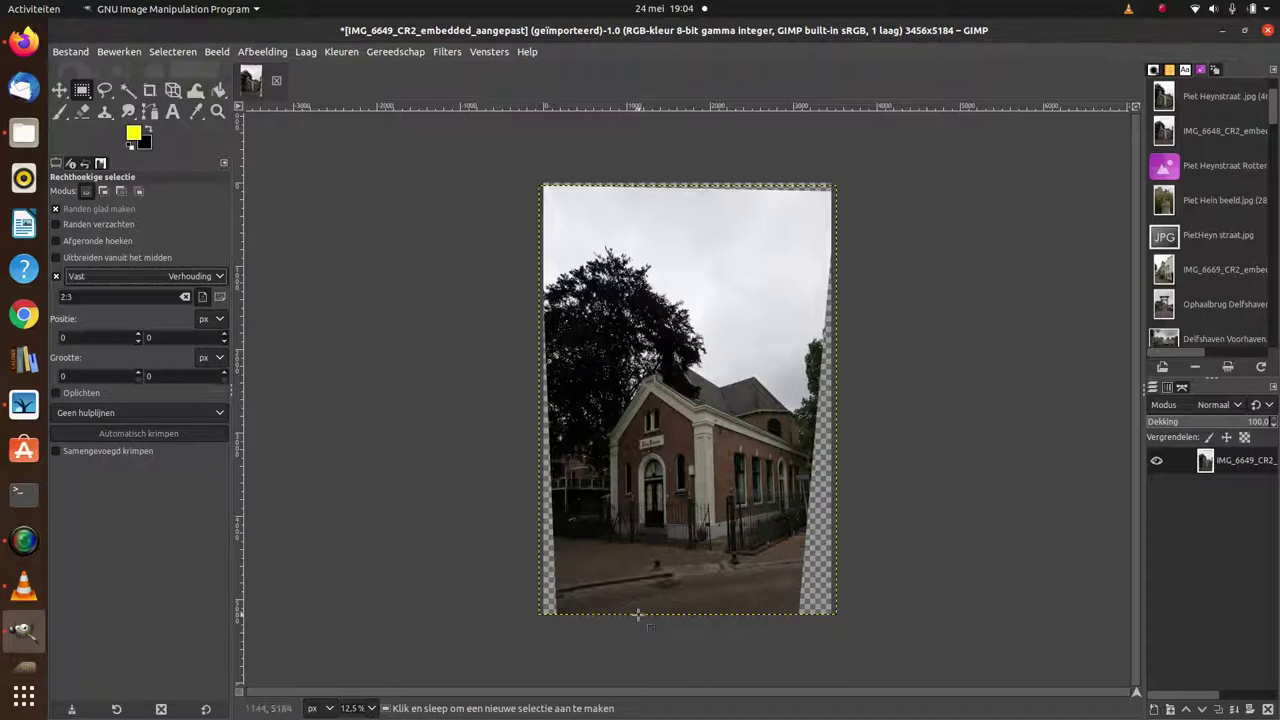
left_click_drag(564, 582, 775, 239)
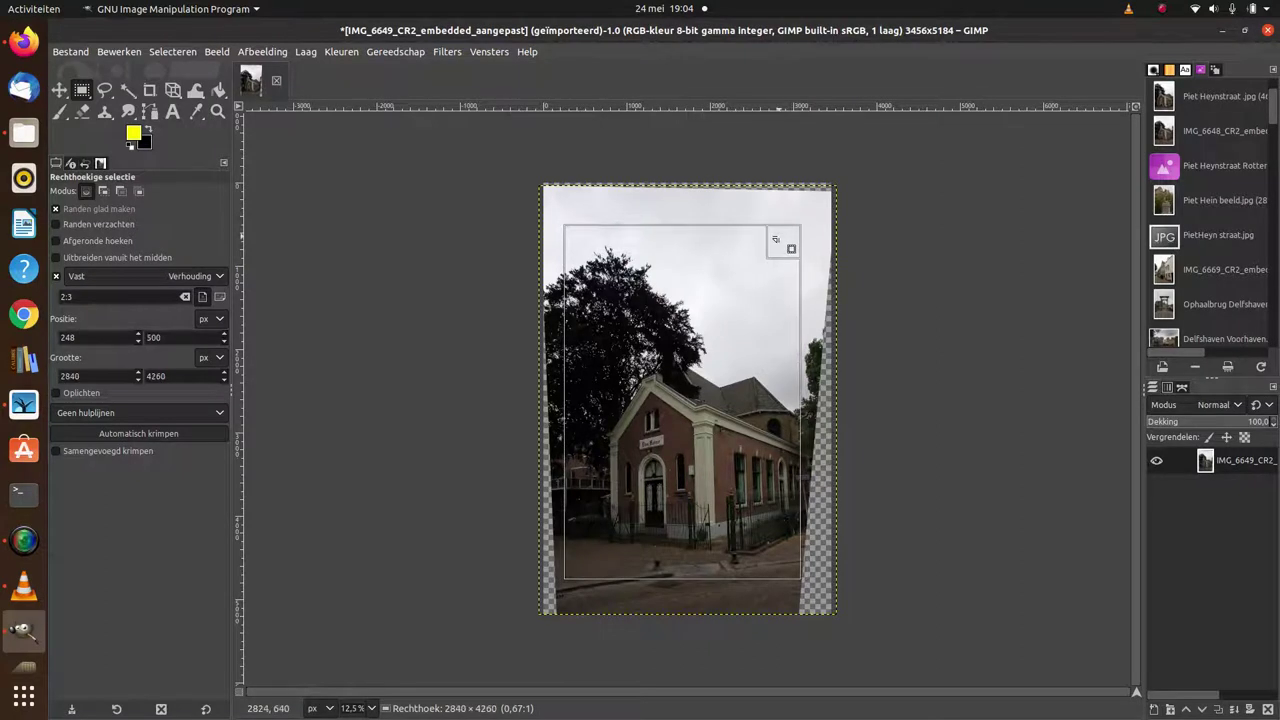
left_click_drag(774, 573, 770, 571)
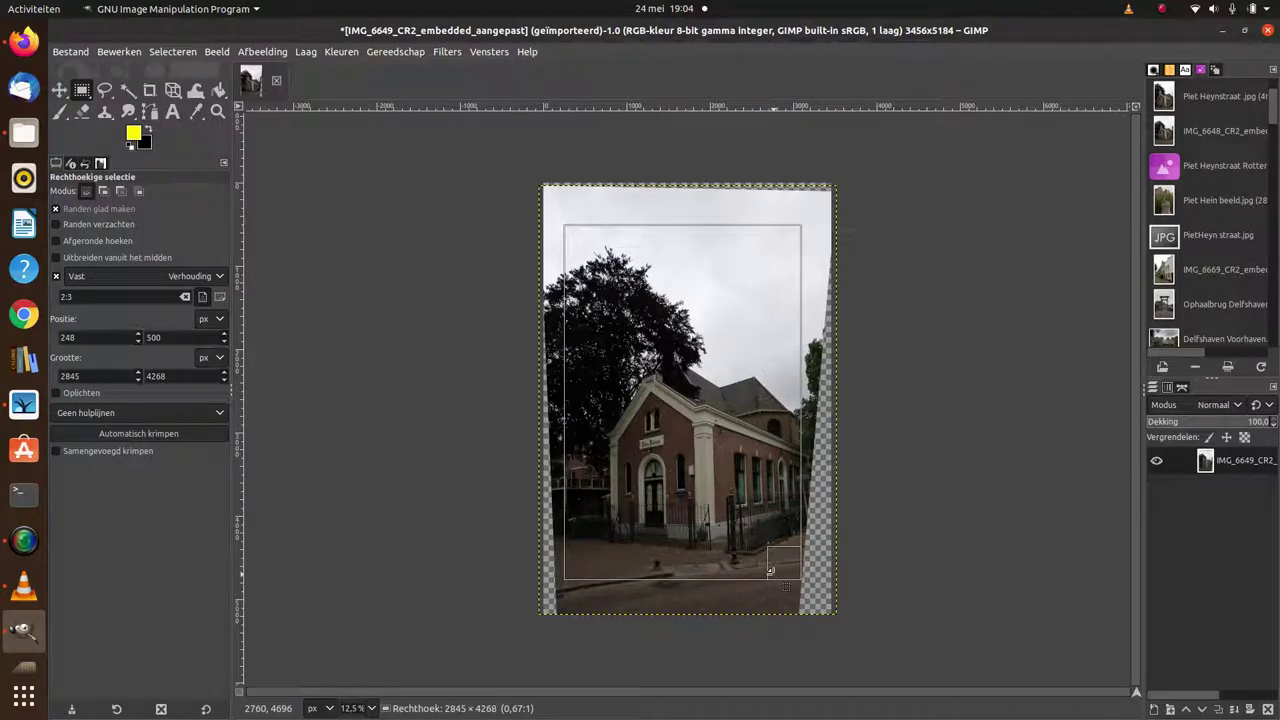
right_click(721, 530)
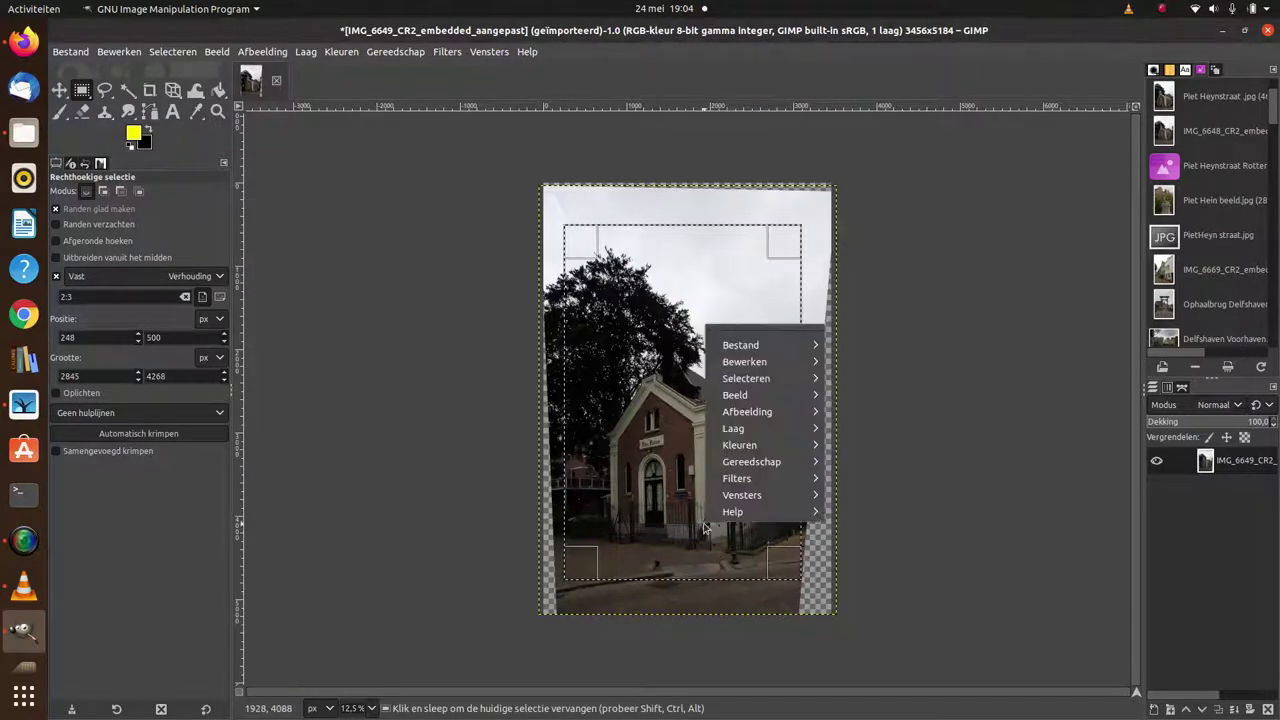
mouse_move(748, 412)
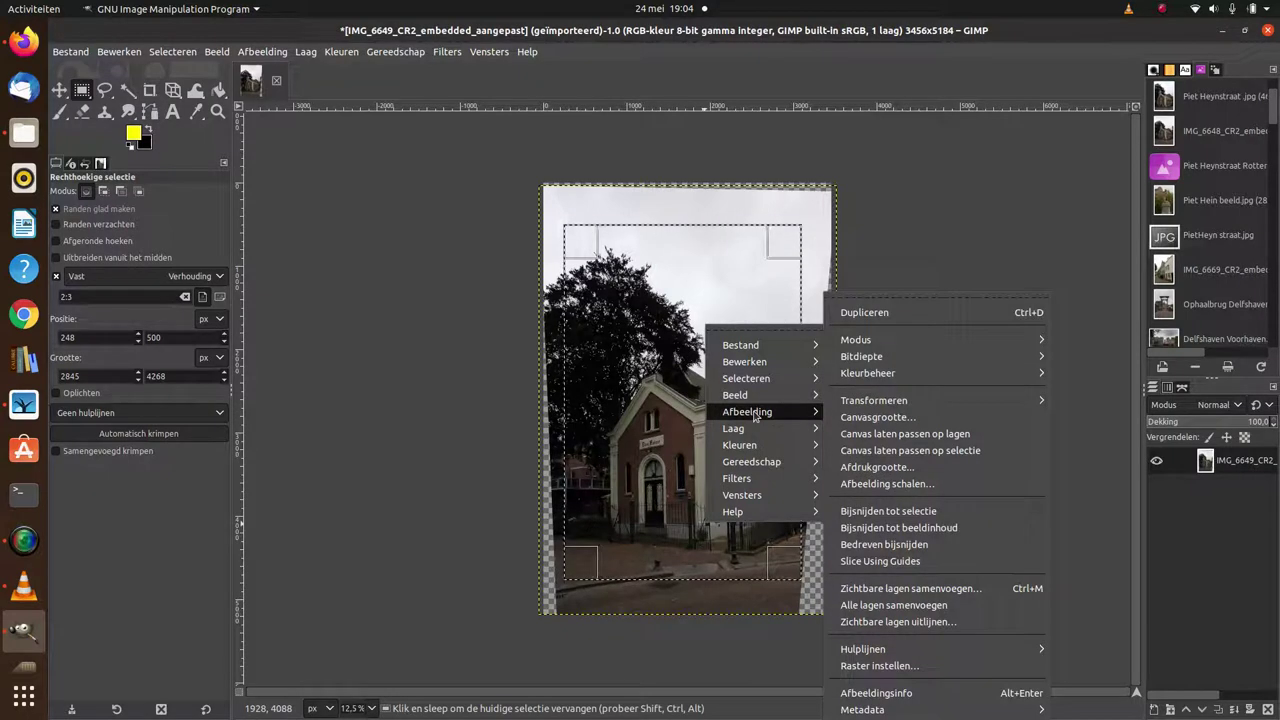
left_click(885, 511)
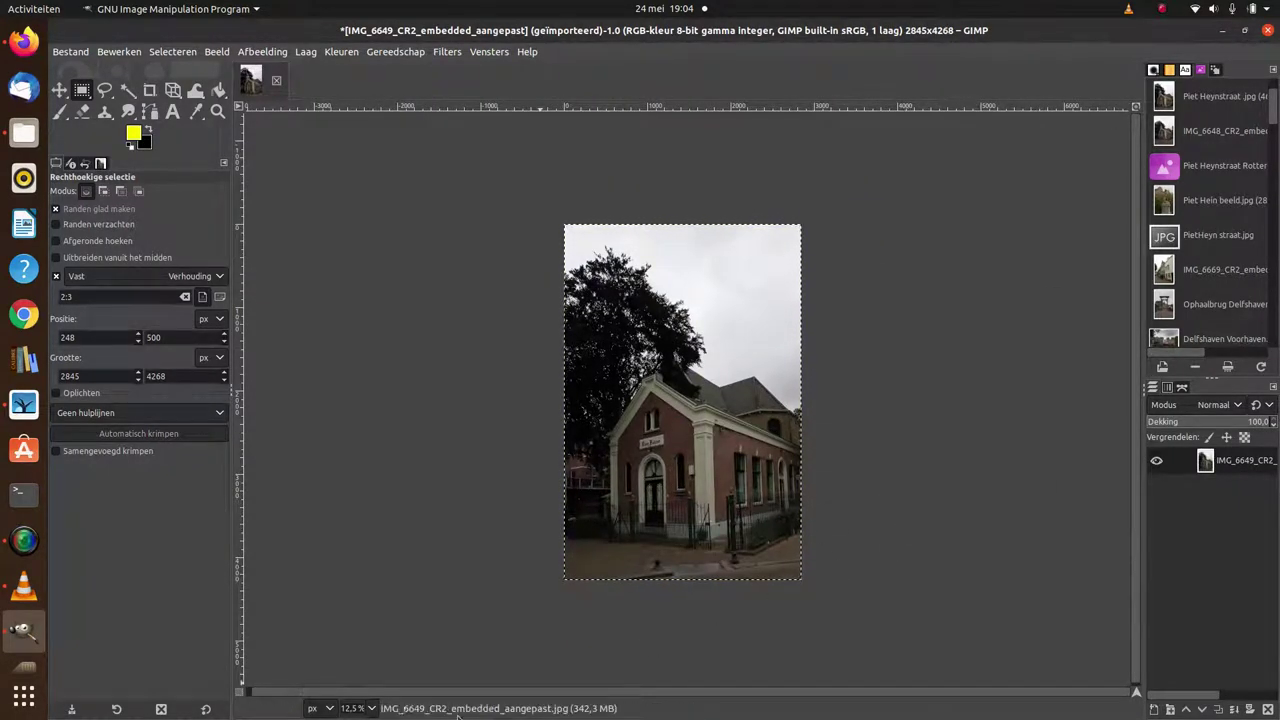
Step: Inspect the cropped photo's details at 100% zoom by scrolling around it
left_click(372, 708)
left_click(378, 638)
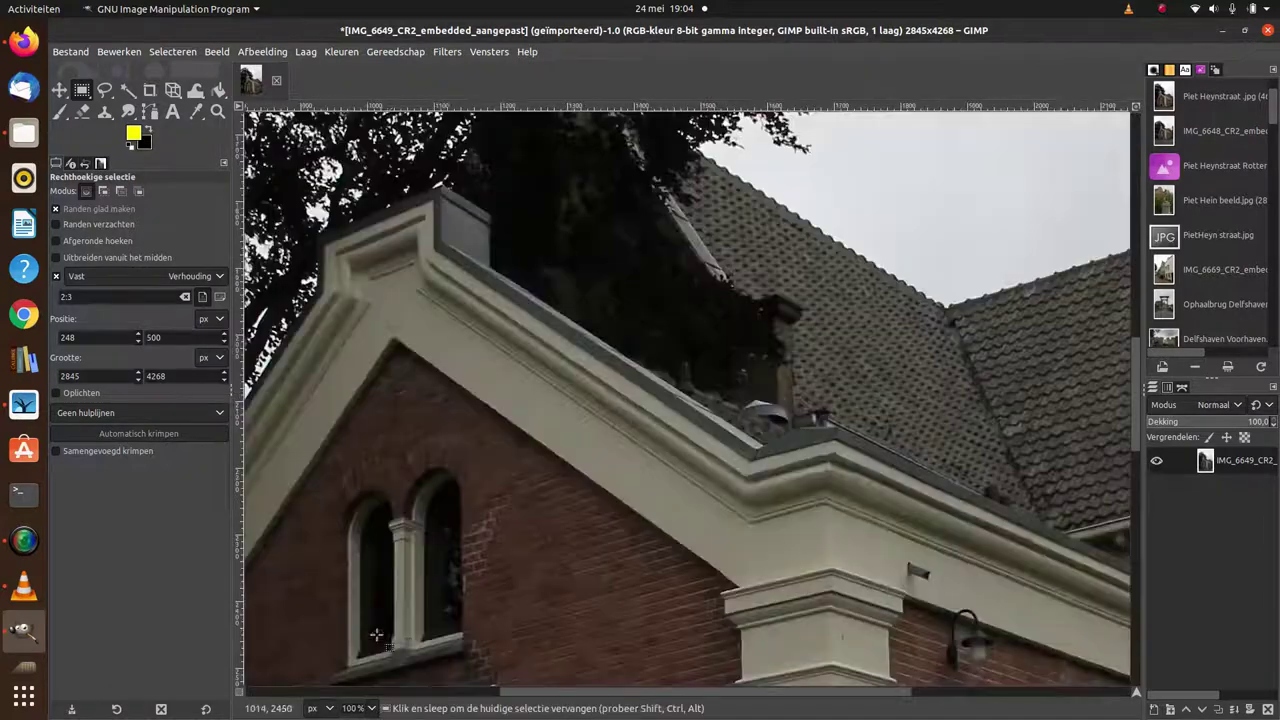
scroll(754, 548, "down", 15)
scroll(770, 555, "up", 7)
scroll(783, 565, "down", 1)
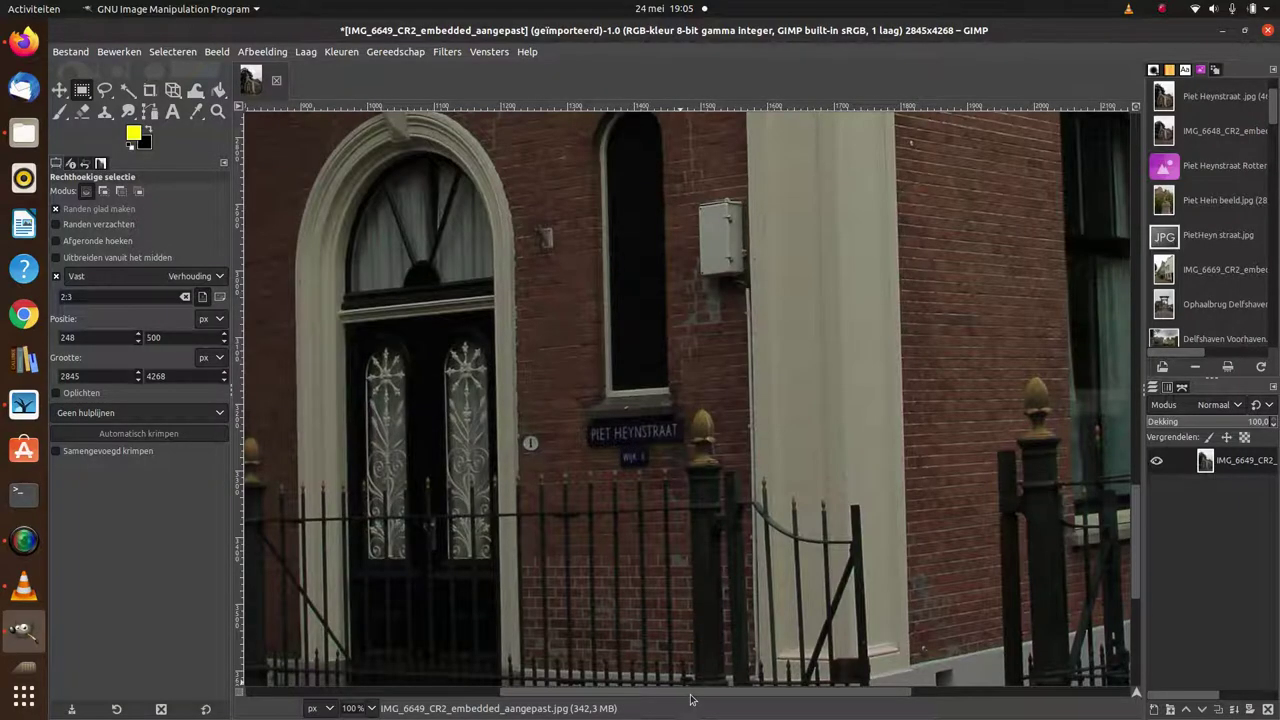
left_click_drag(690, 692, 915, 692)
scroll(1000, 567, "up", 5)
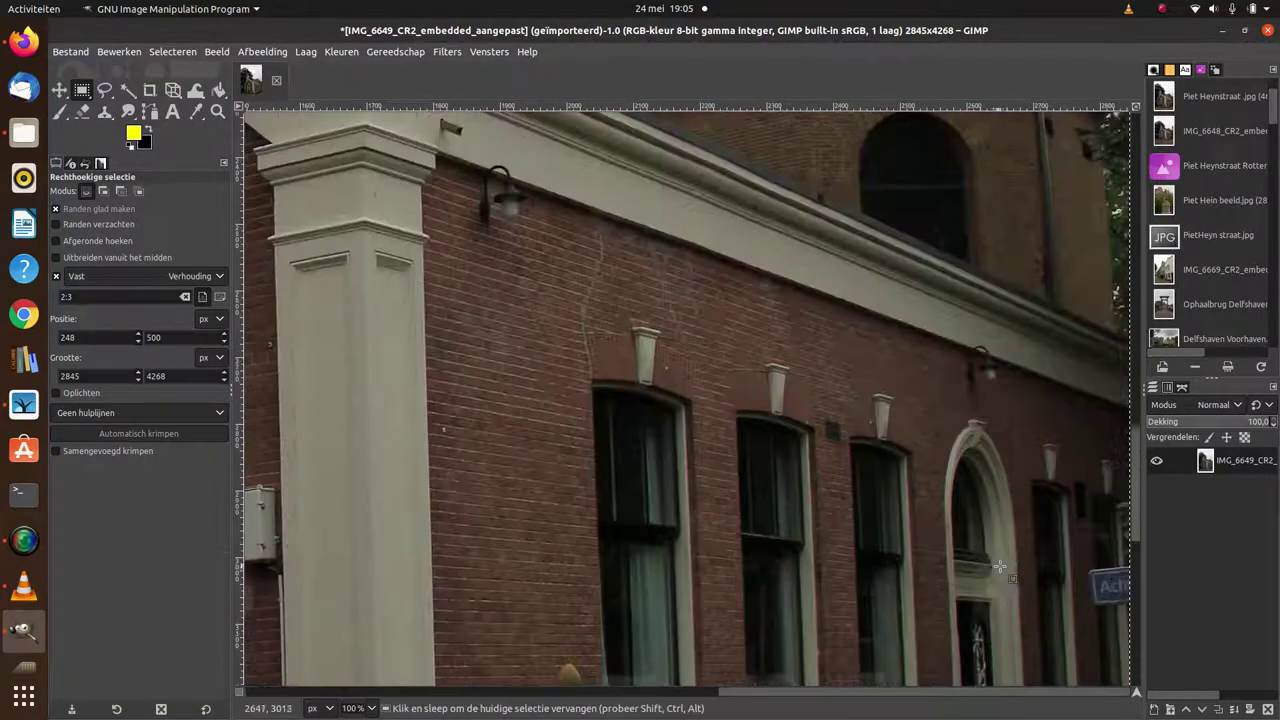
scroll(1000, 567, "down", 4)
scroll(1108, 345, "up", 2)
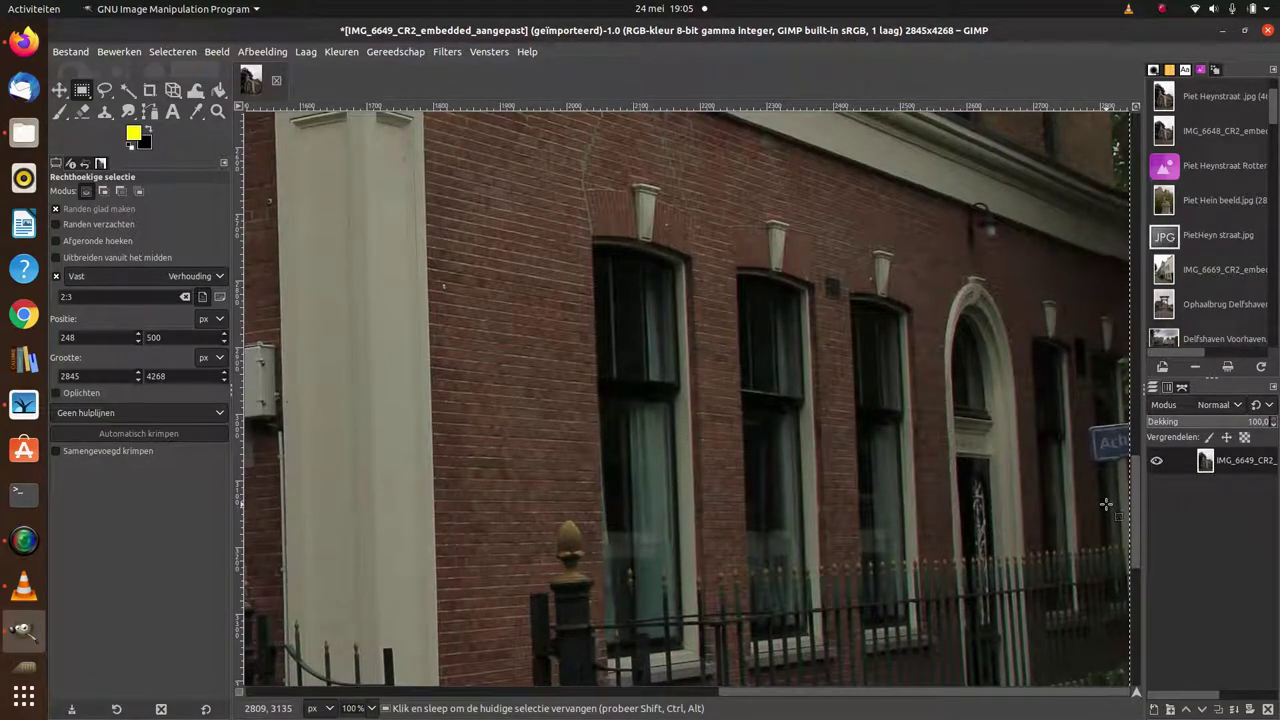
scroll(1085, 505, "up", 3)
scroll(1068, 498, "up", 3)
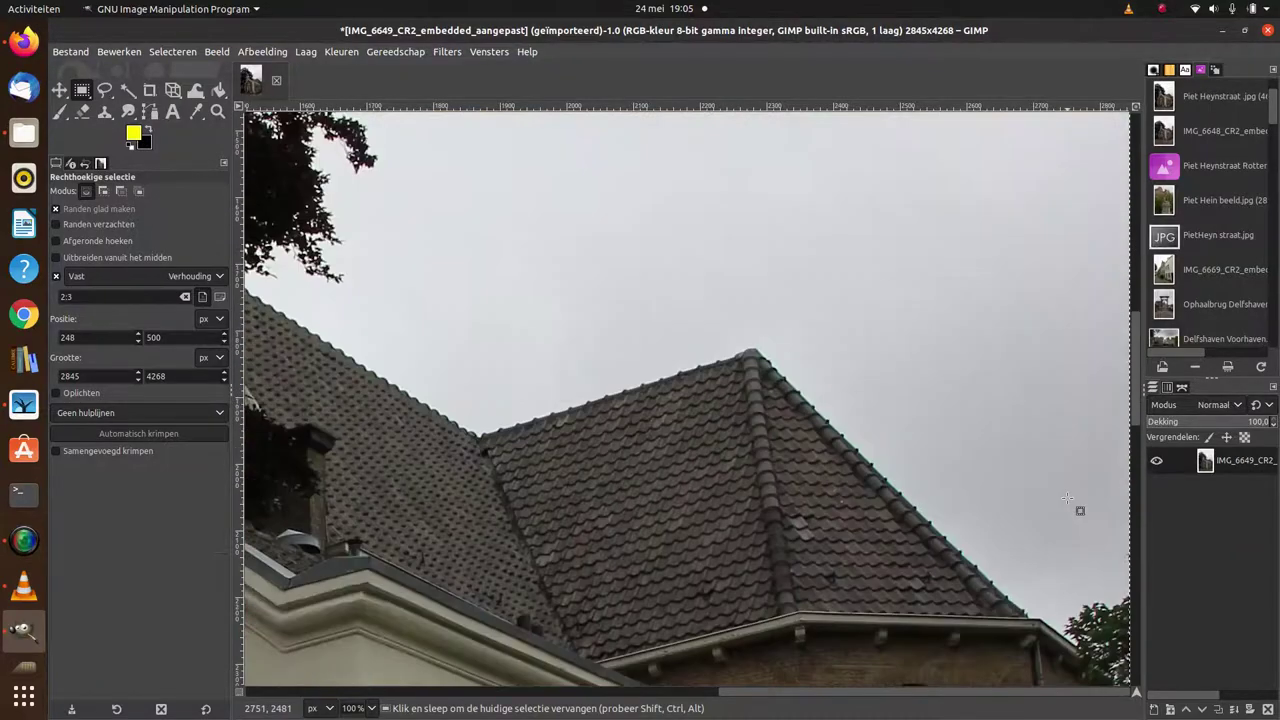
scroll(1068, 498, "up", 2)
scroll(1068, 498, "up", 2)
scroll(1068, 498, "down", 5)
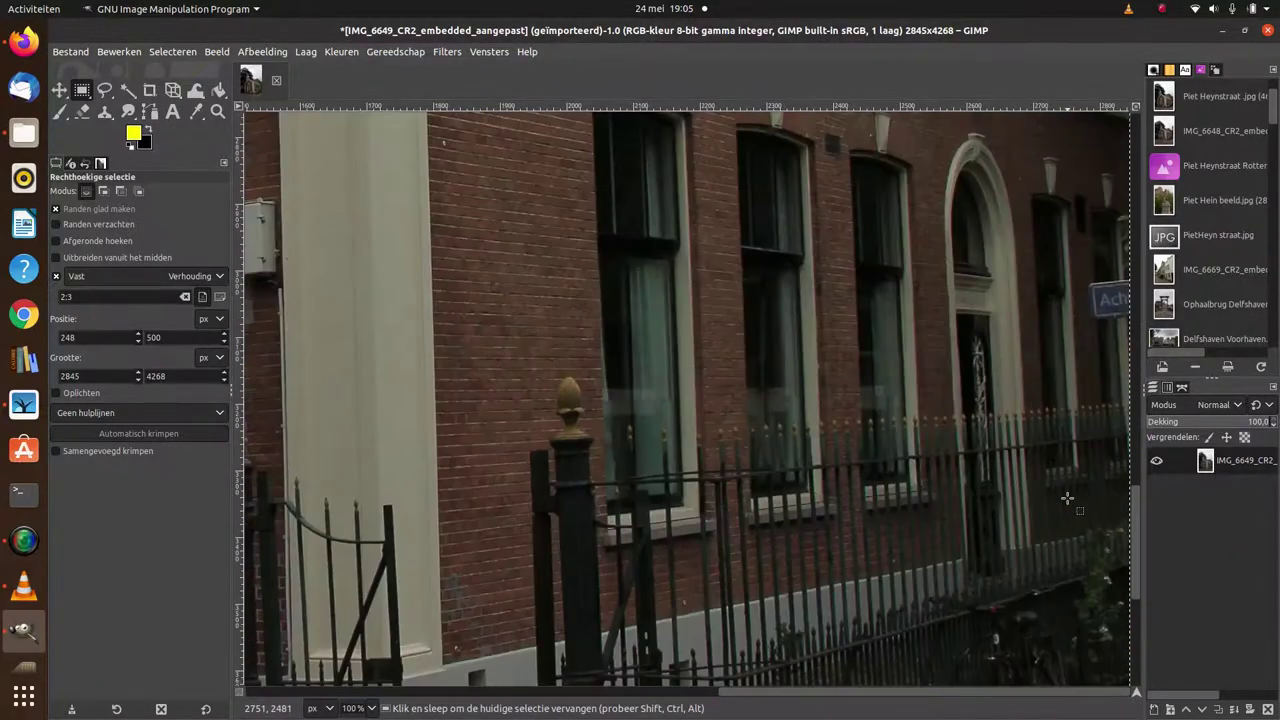
scroll(1068, 498, "down", 3)
scroll(1068, 498, "up", 3)
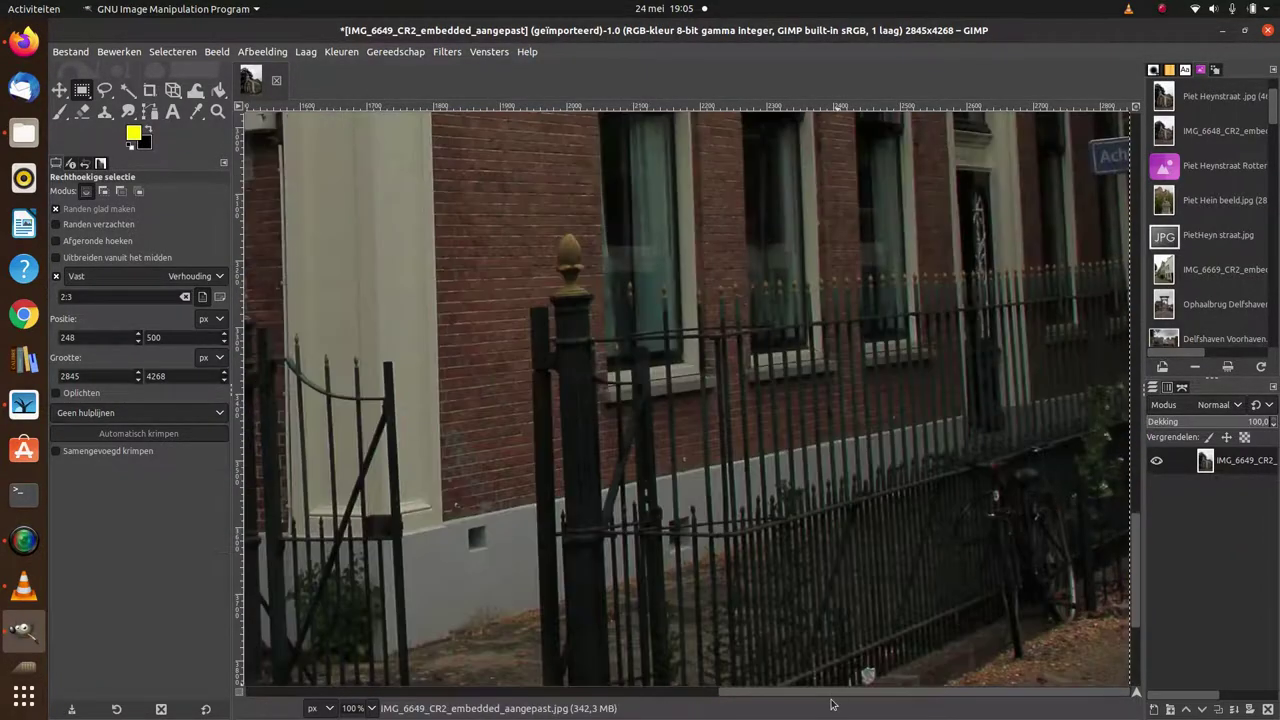
left_click_drag(830, 692, 297, 692)
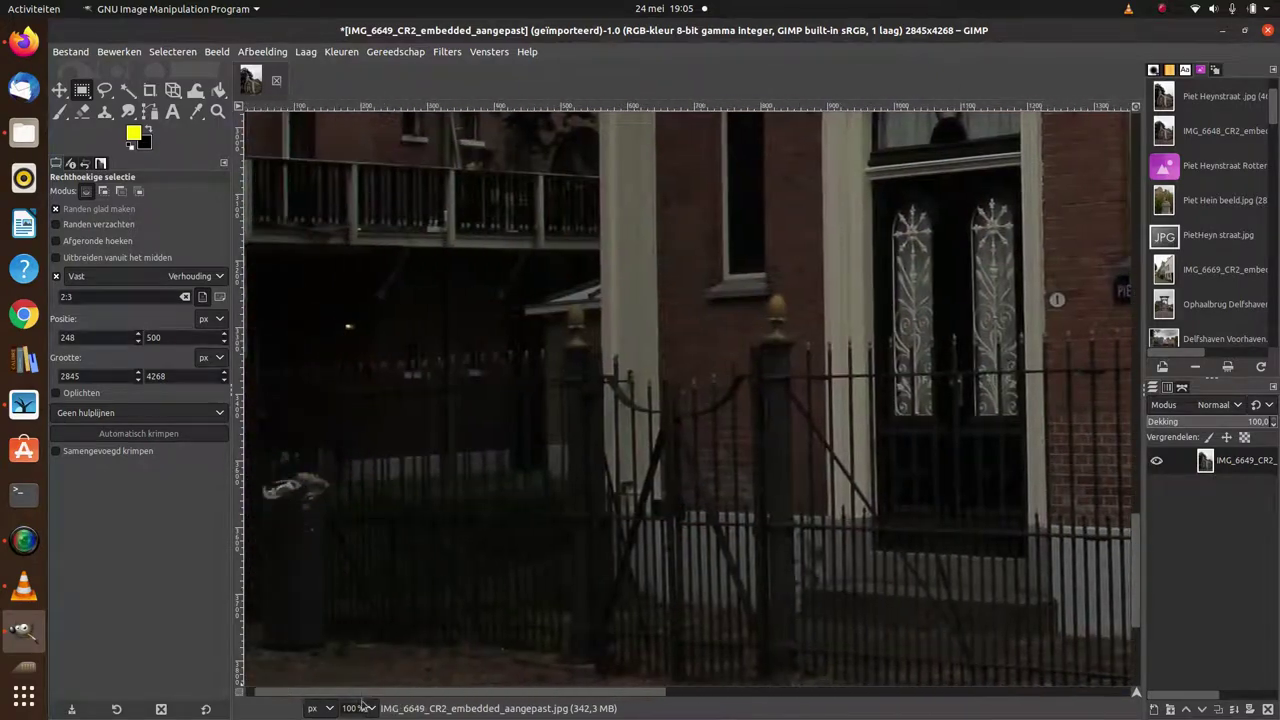
scroll(466, 600, "down", 3)
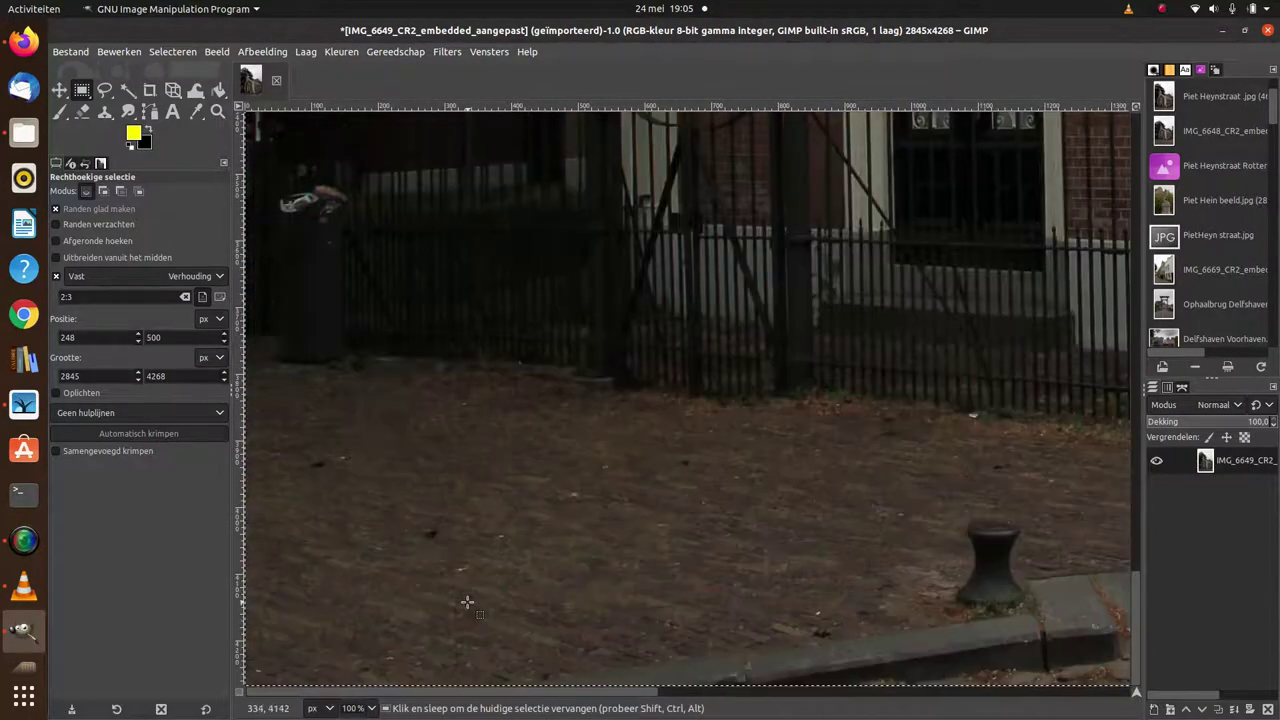
scroll(472, 604, "up", 6)
scroll(472, 604, "up", 5)
scroll(474, 604, "up", 3)
scroll(476, 605, "down", 3)
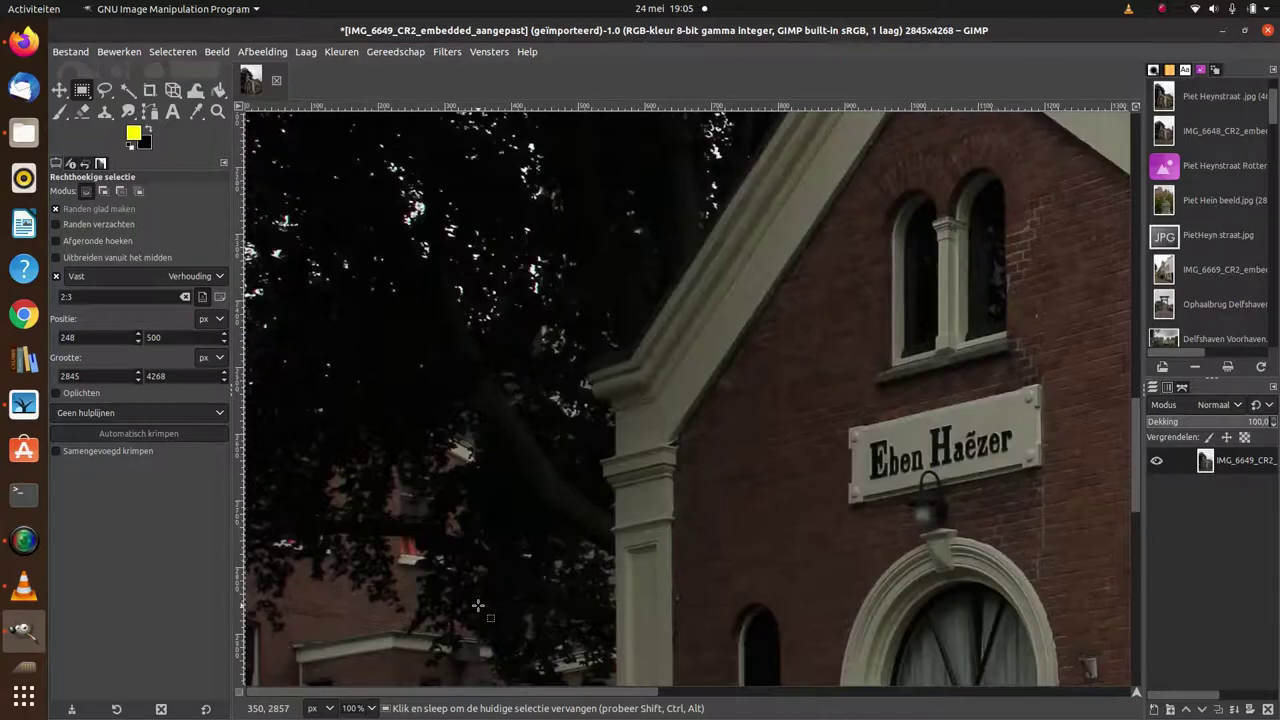
scroll(478, 605, "down", 5)
scroll(478, 605, "up", 3)
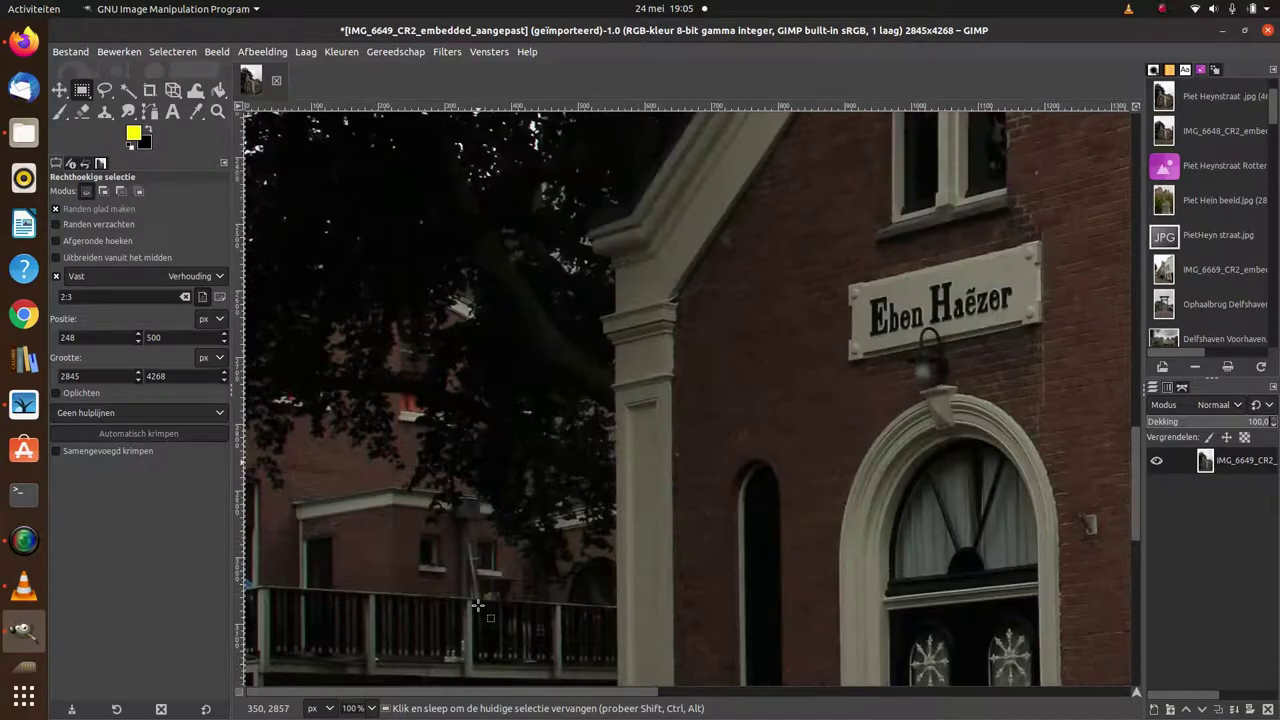
Step: Zoom out to 25% so the whole church fits the window
left_click(368, 708)
left_click(364, 667)
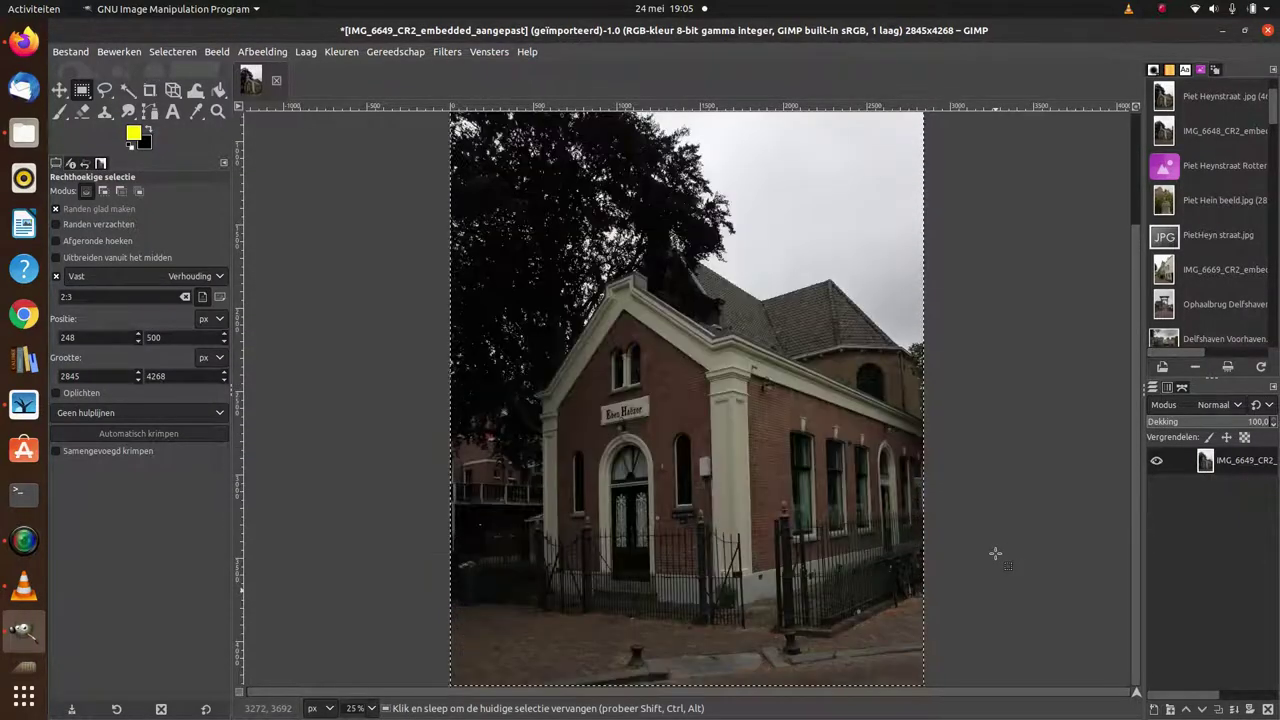
left_click(362, 708)
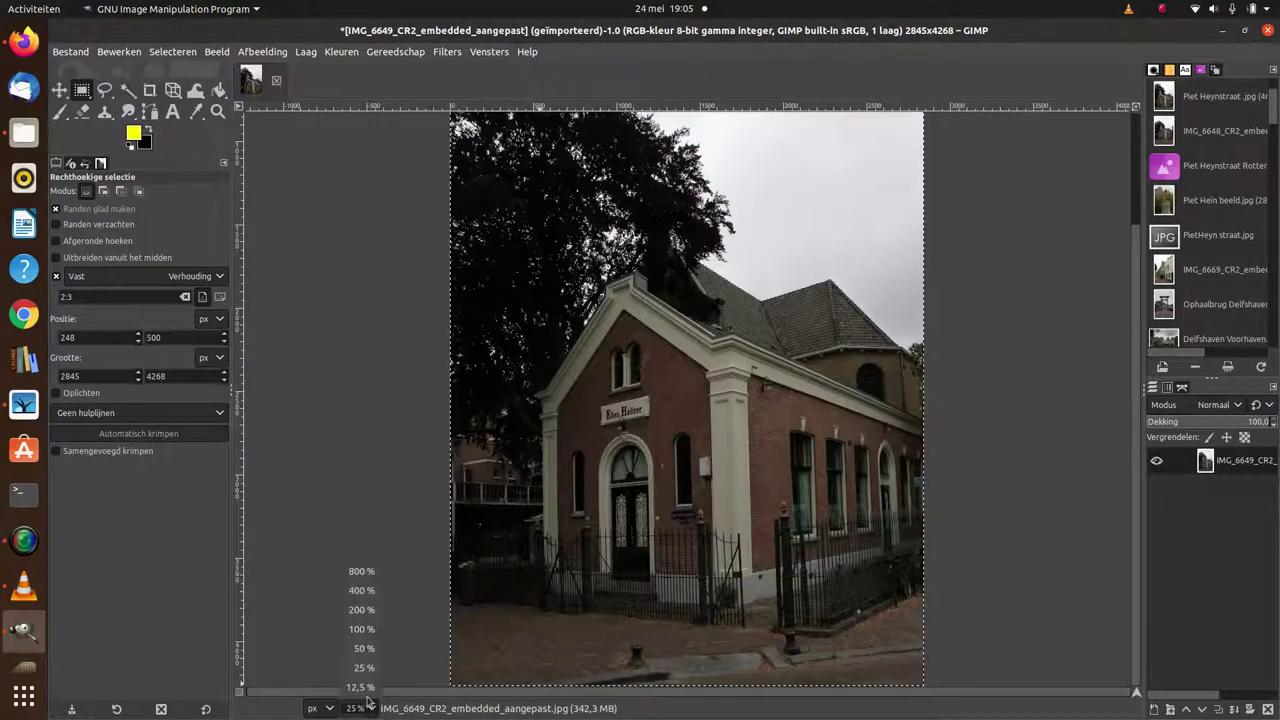
left_click(366, 678)
left_click(360, 708)
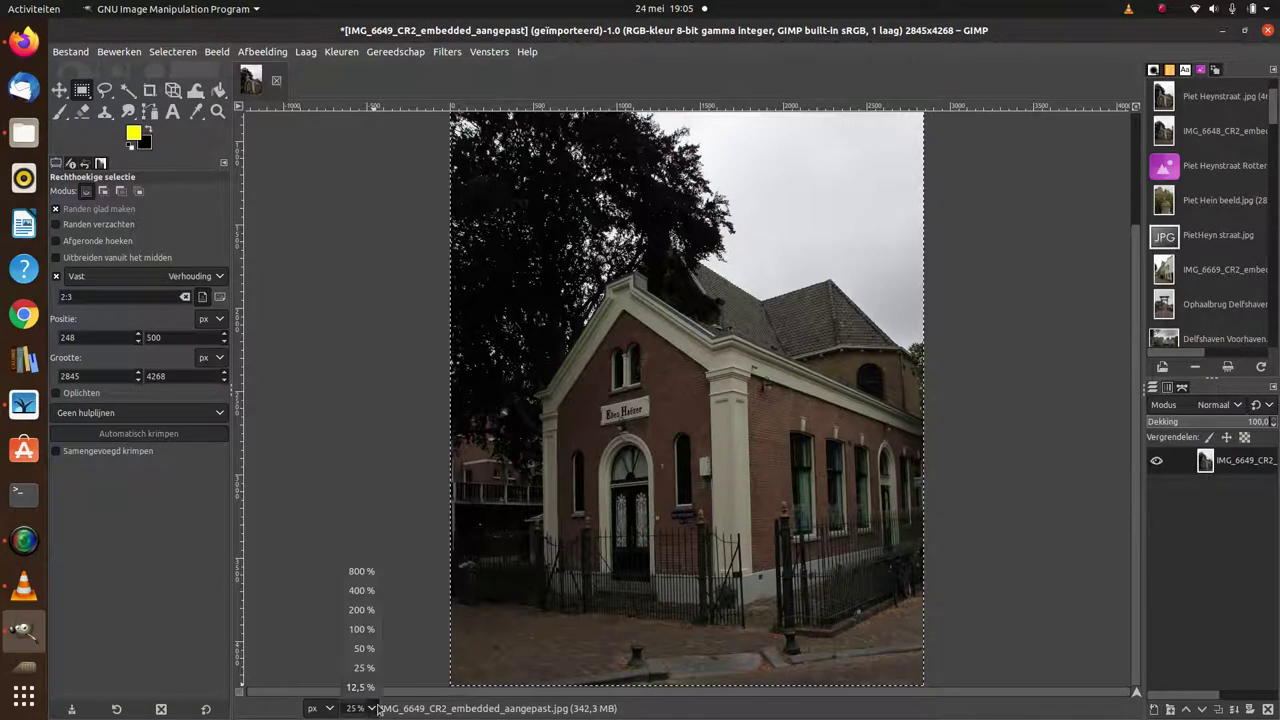
Step: Scale the image to 467×700 by setting height 700 with linked width
left_click(369, 684)
right_click(678, 463)
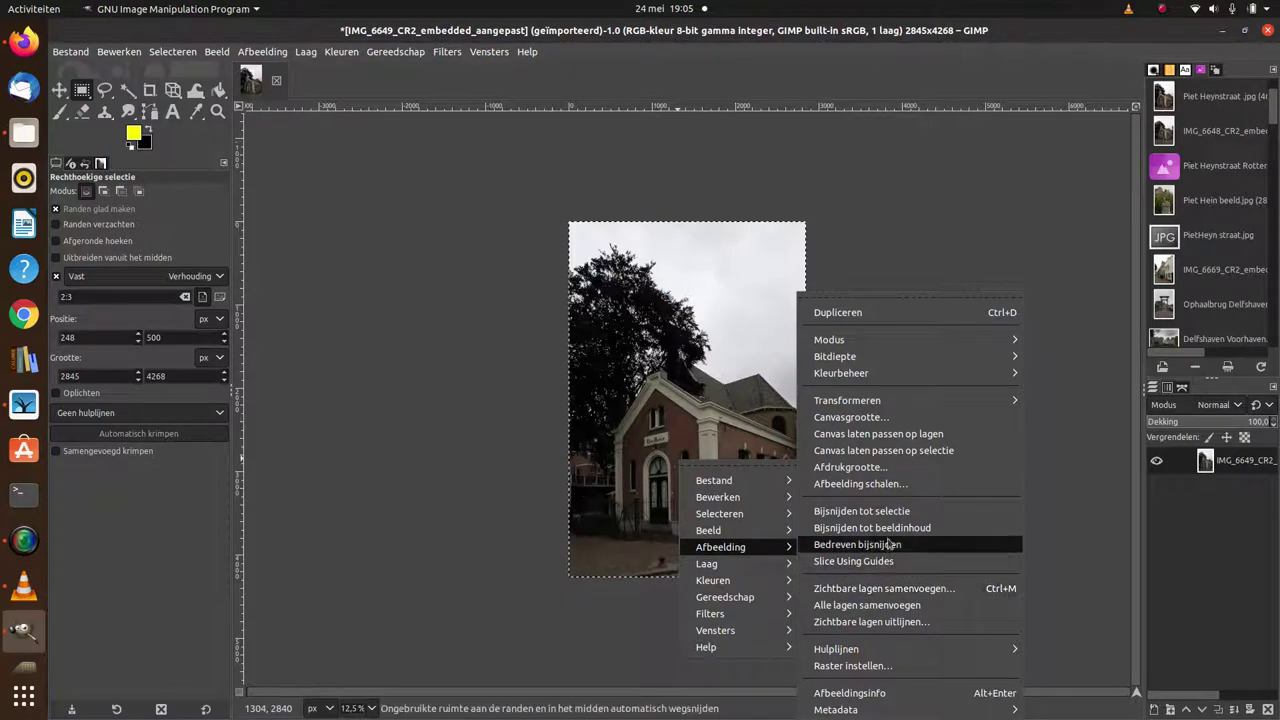
mouse_move(720, 547)
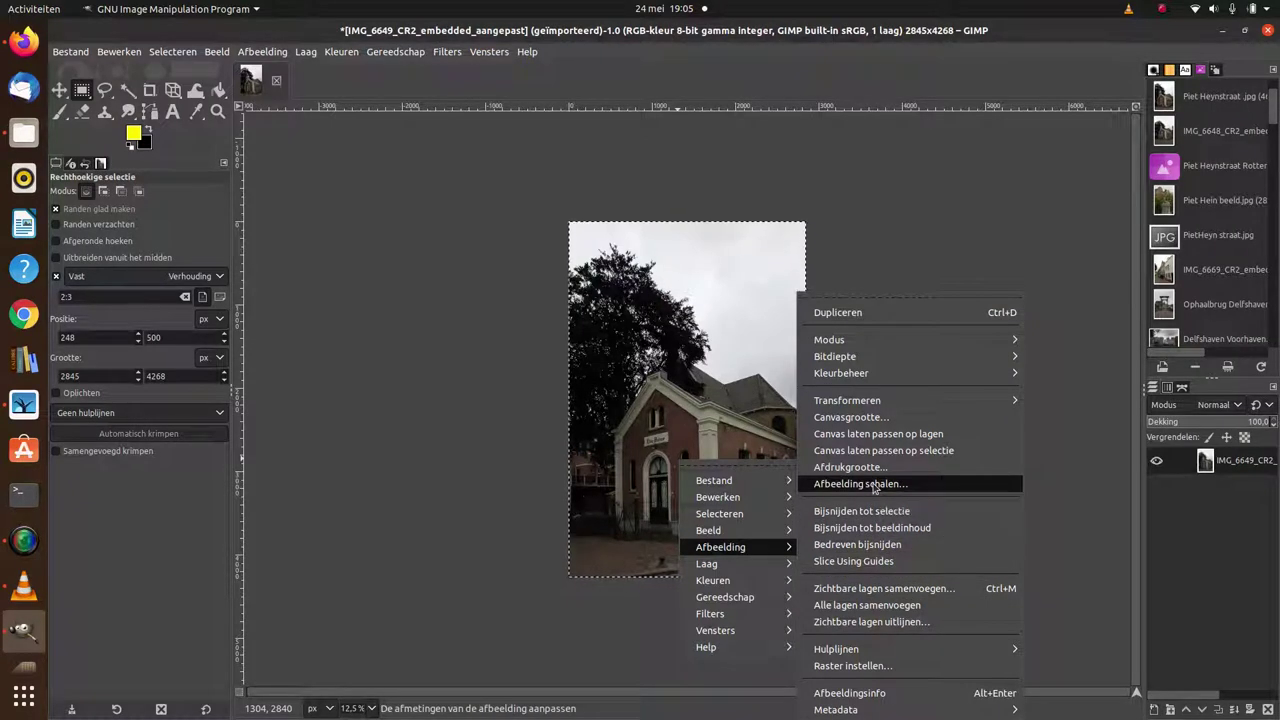
left_click(862, 484)
left_click(783, 473)
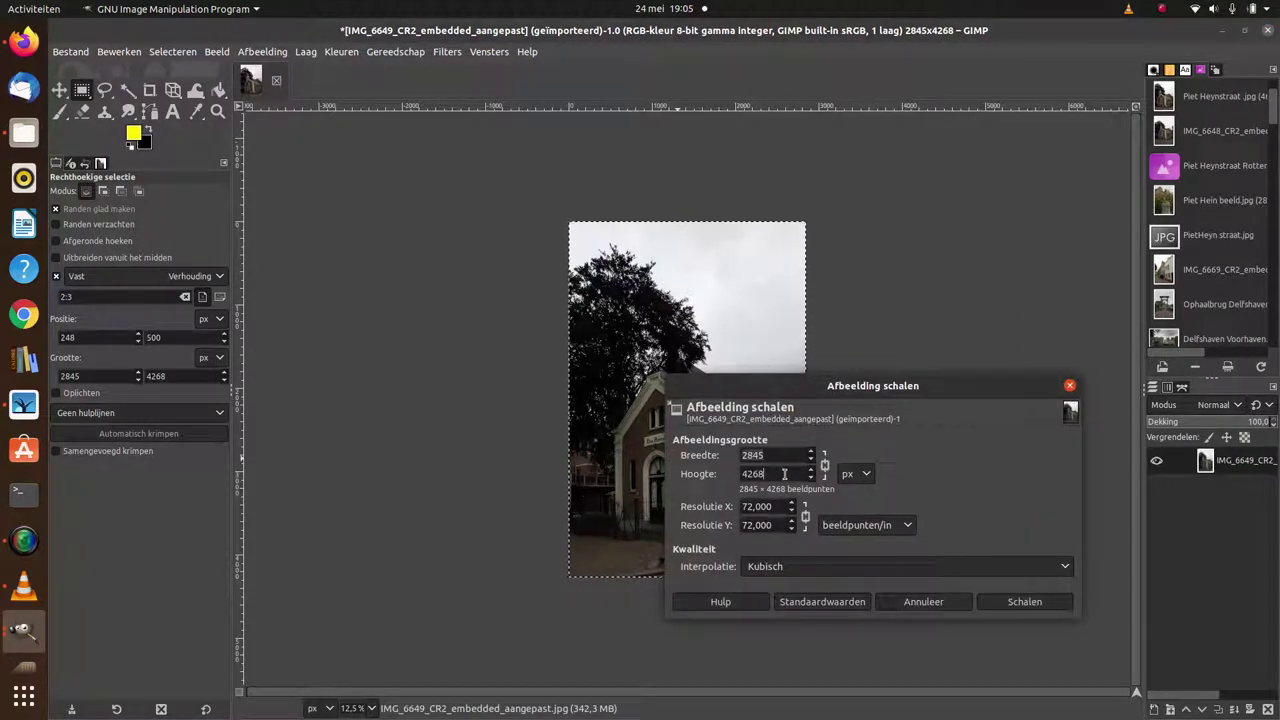
key("BackSpace")
key("BackSpace")
key("BackSpace")
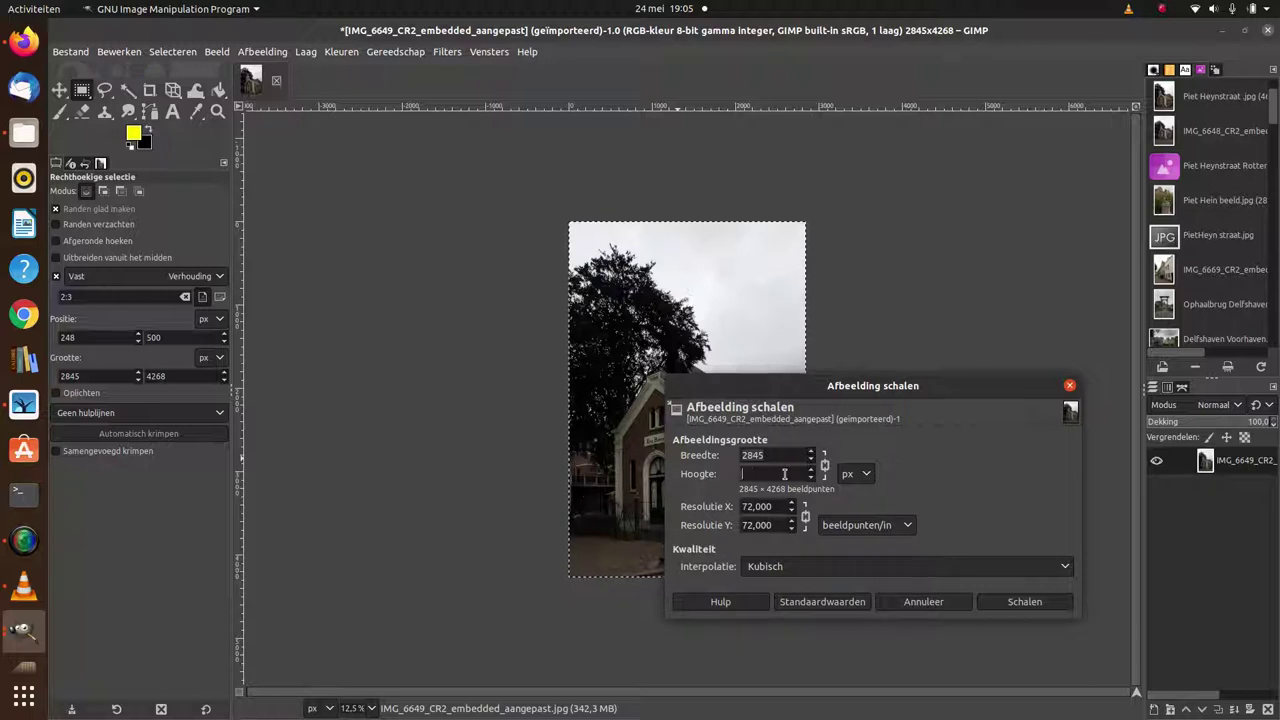
type("700")
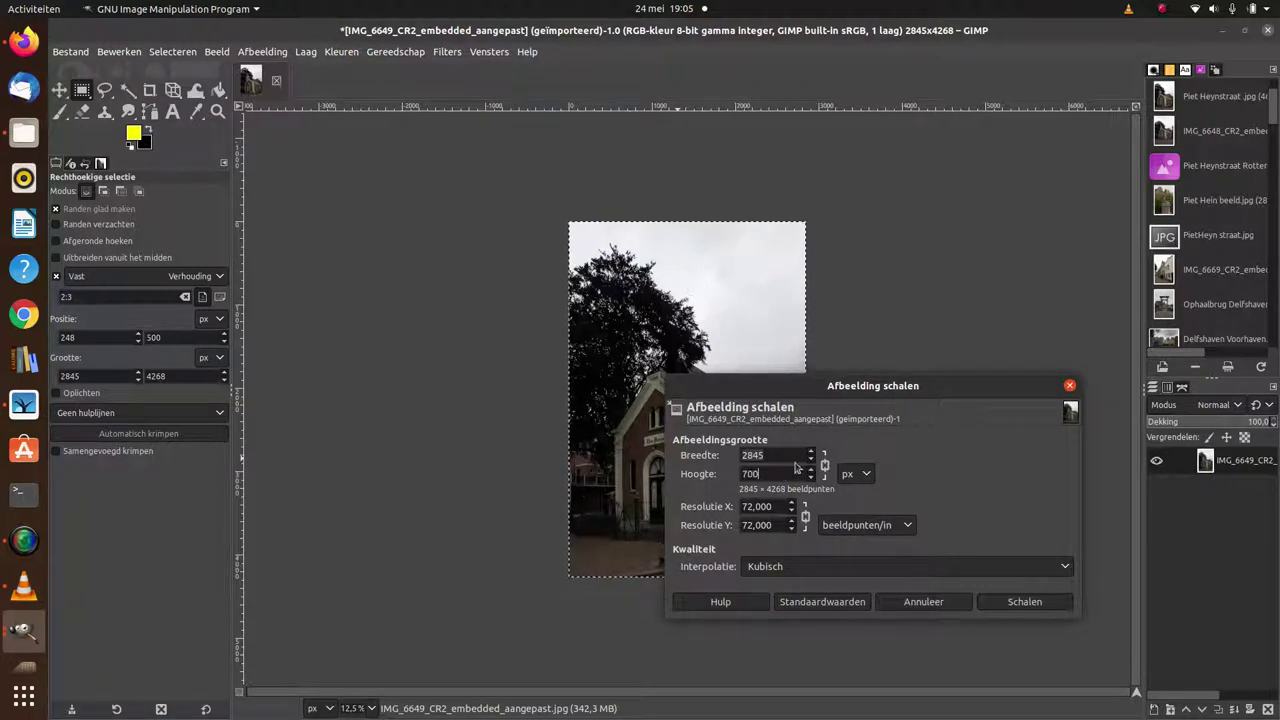
left_click(825, 465)
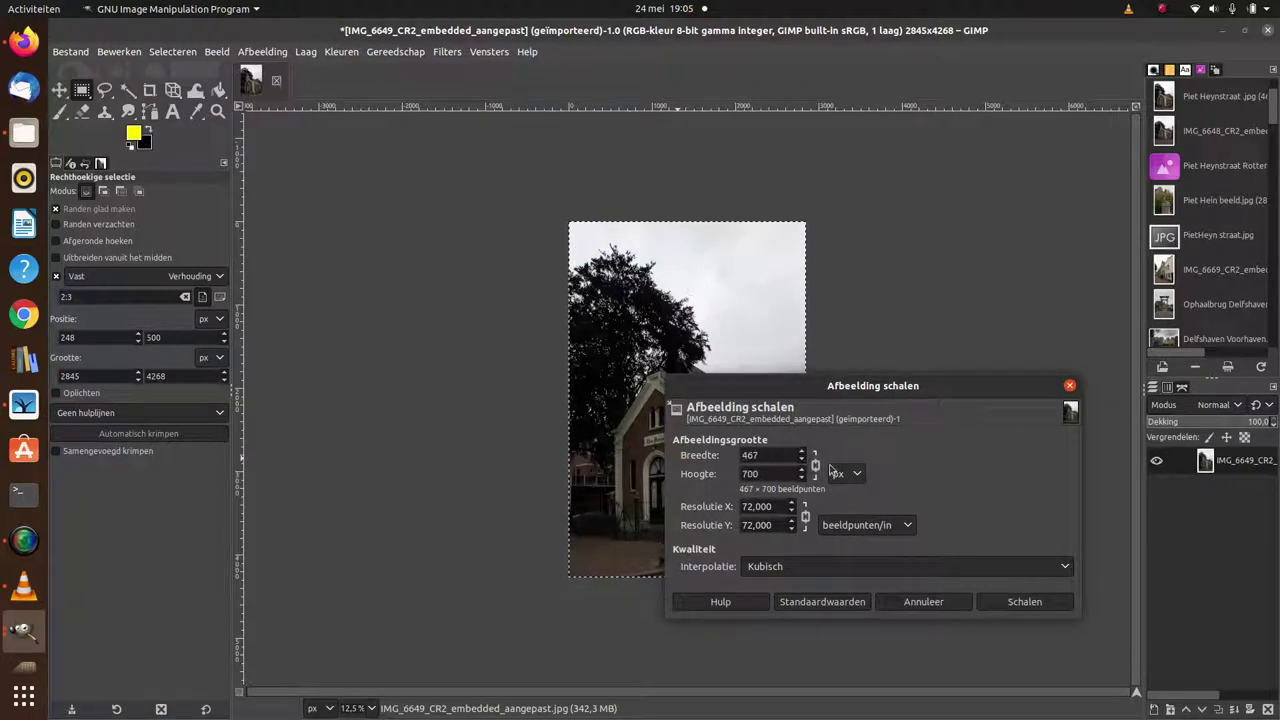
left_click(1033, 603)
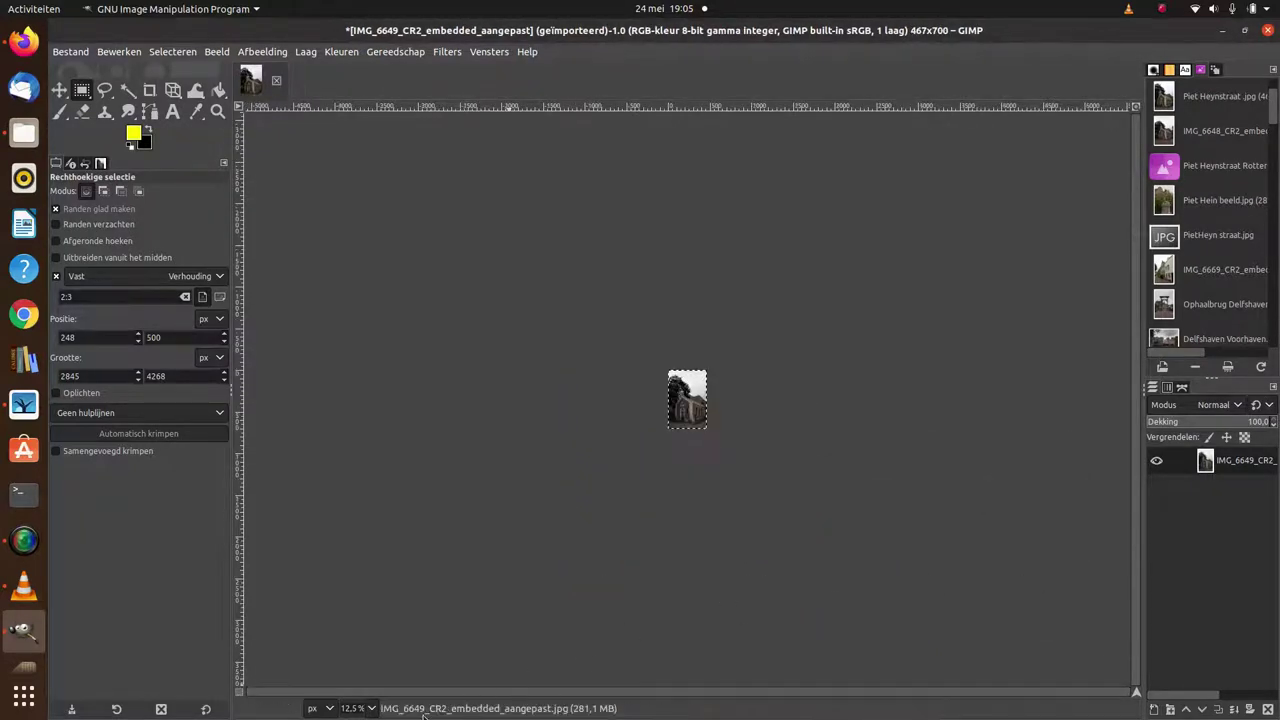
left_click(370, 708)
left_click(362, 629)
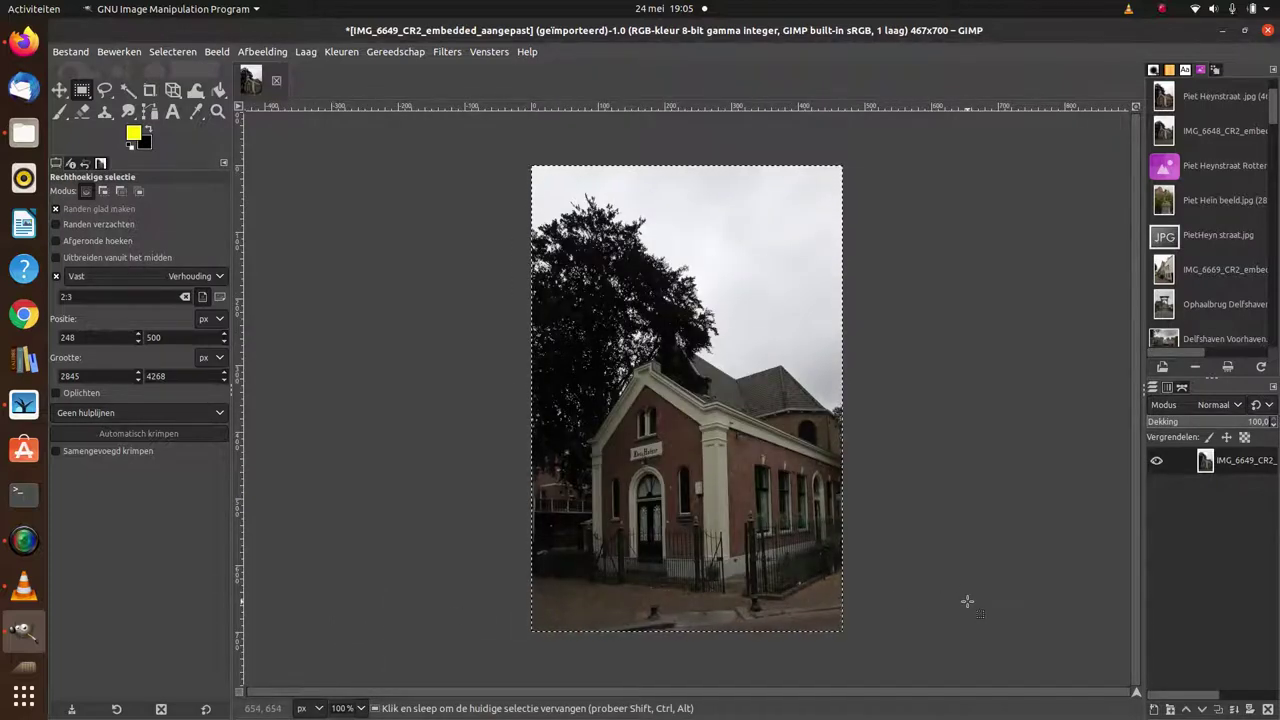
Step: Apply Unsharp Mask sharpening with radius 0,134 and amount 0,255
left_click(447, 51)
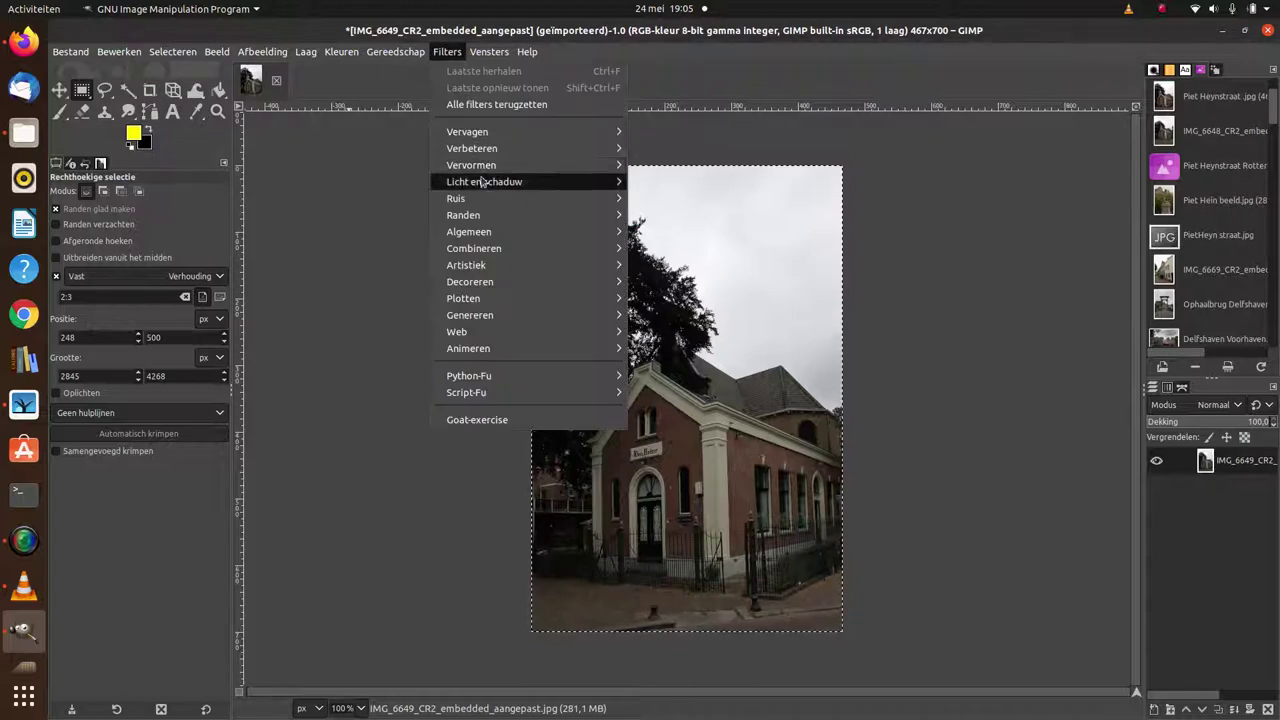
mouse_move(472, 148)
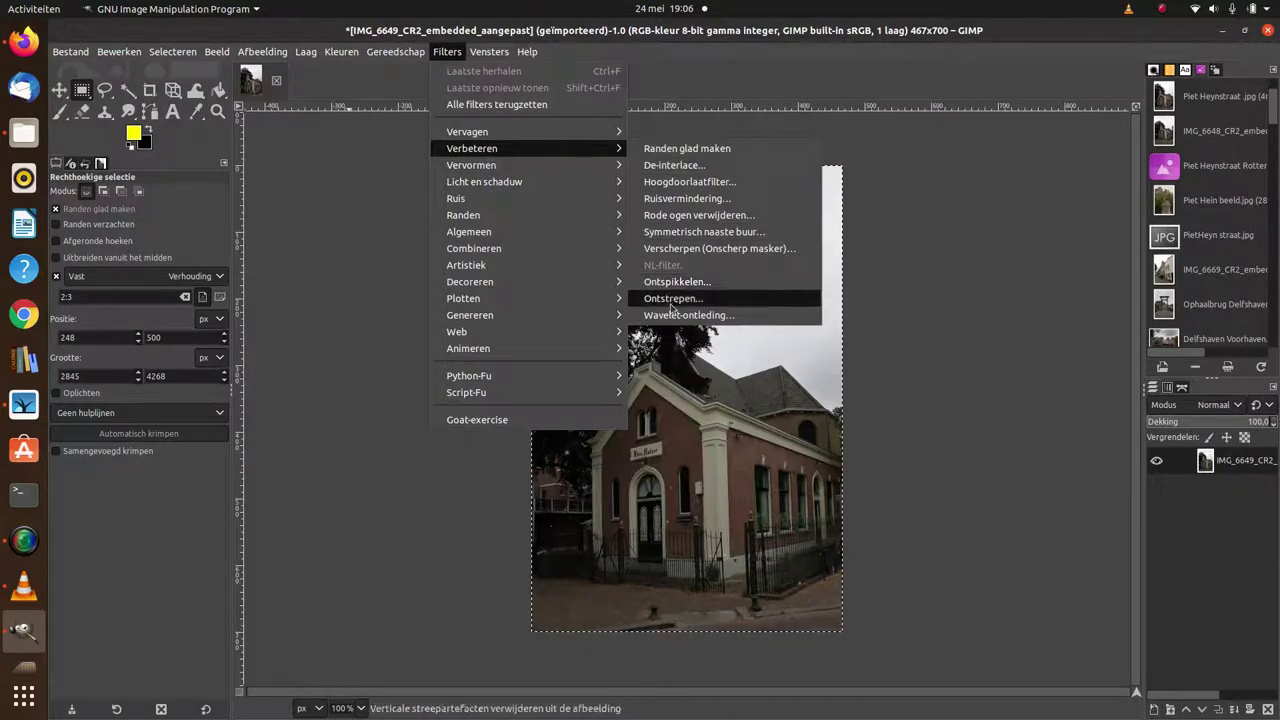
left_click(690, 248)
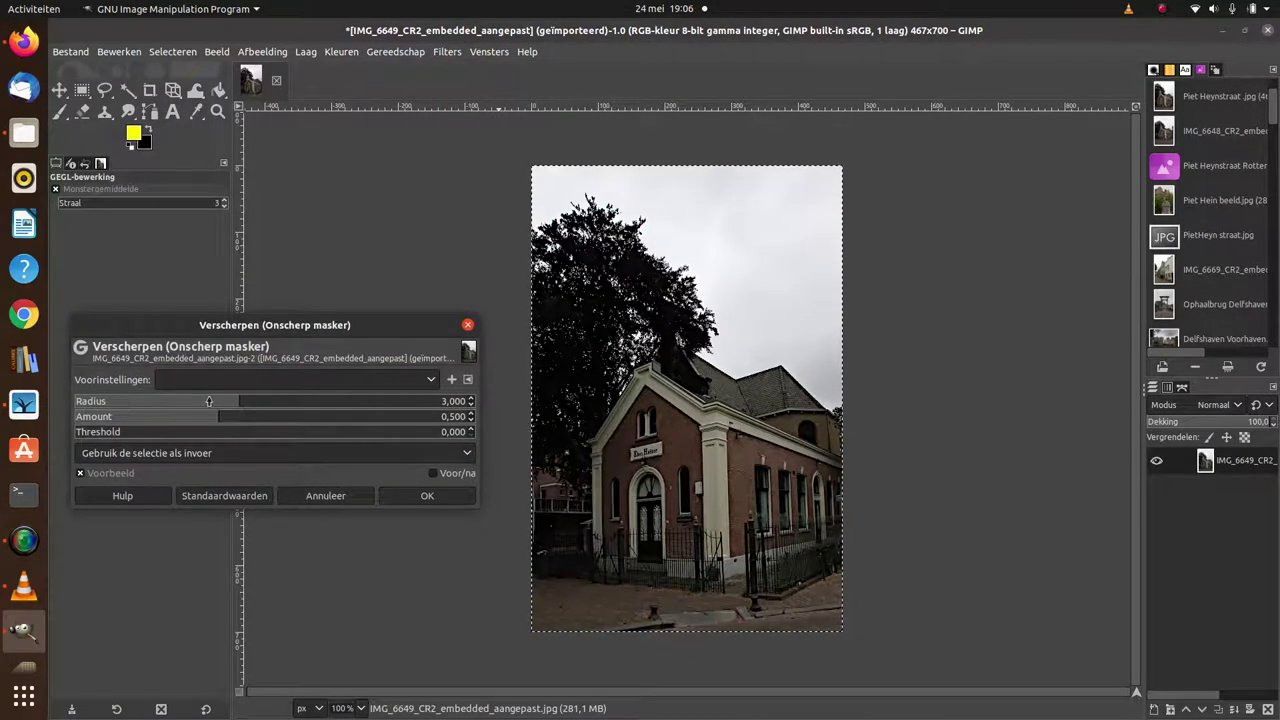
left_click_drag(209, 426, 133, 407)
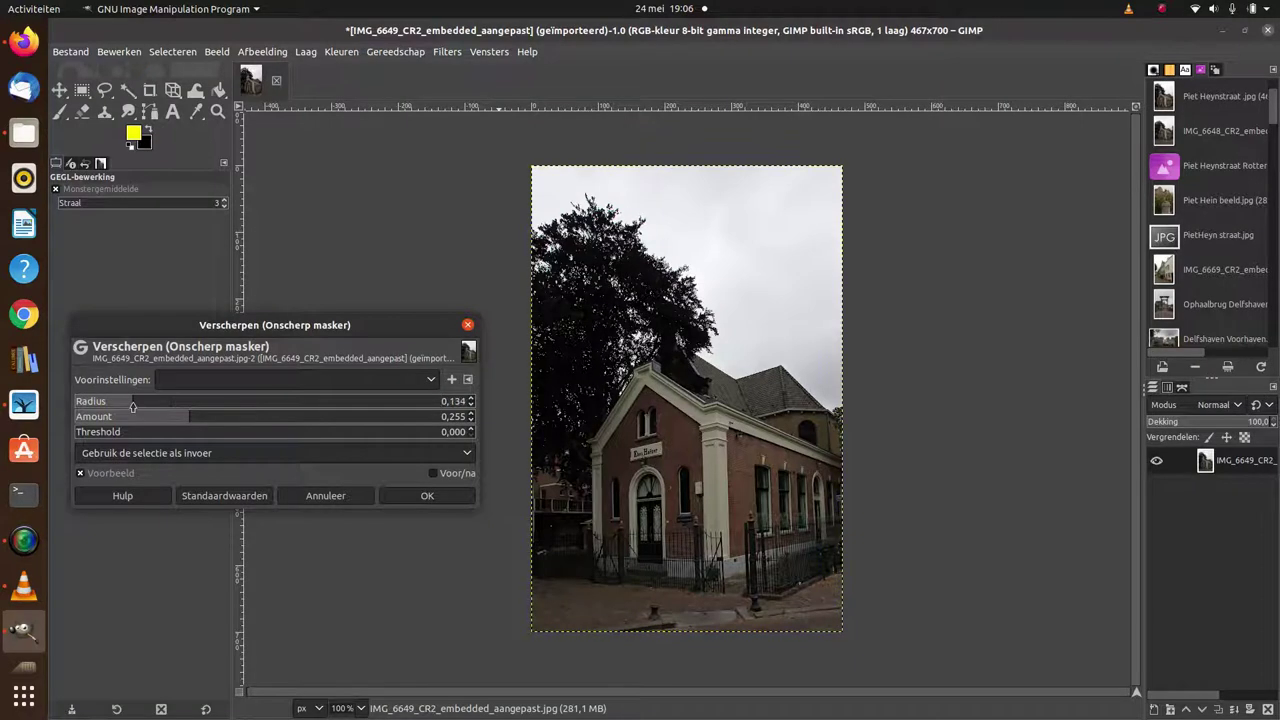
left_click(427, 497)
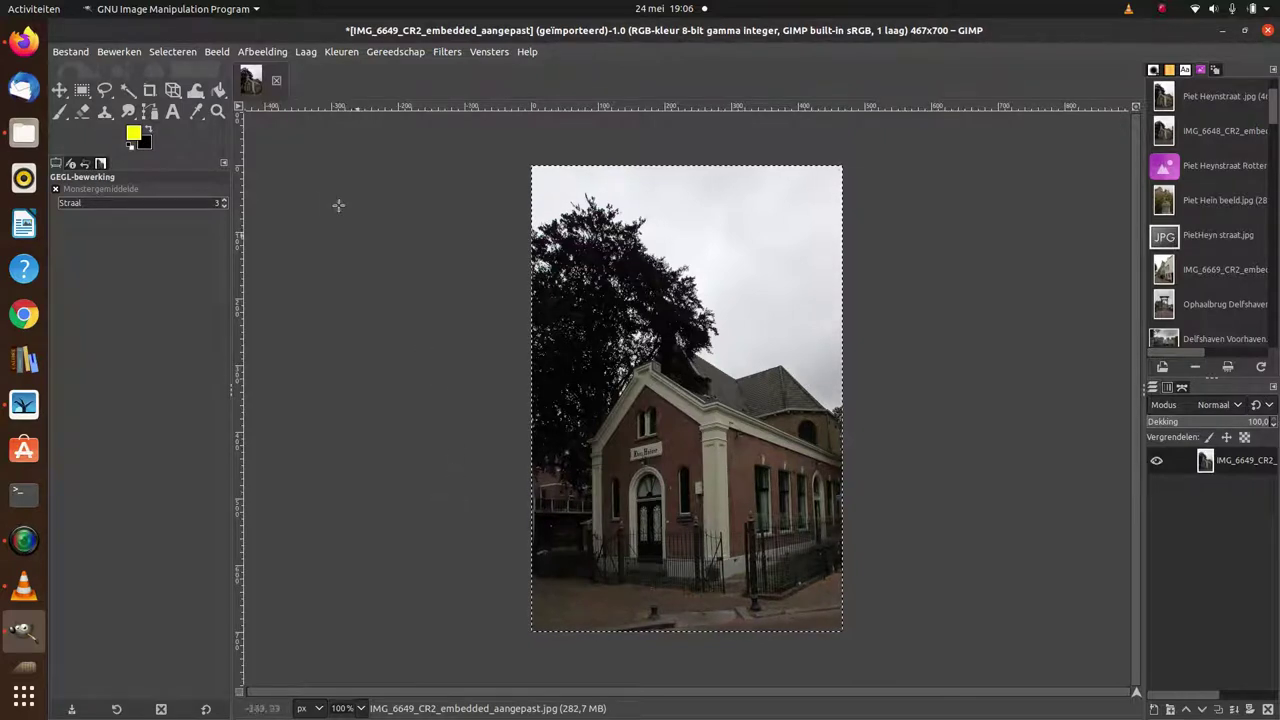
Step: Raise saturation to 11,1 in Hue-Saturation and apply it
left_click(264, 54)
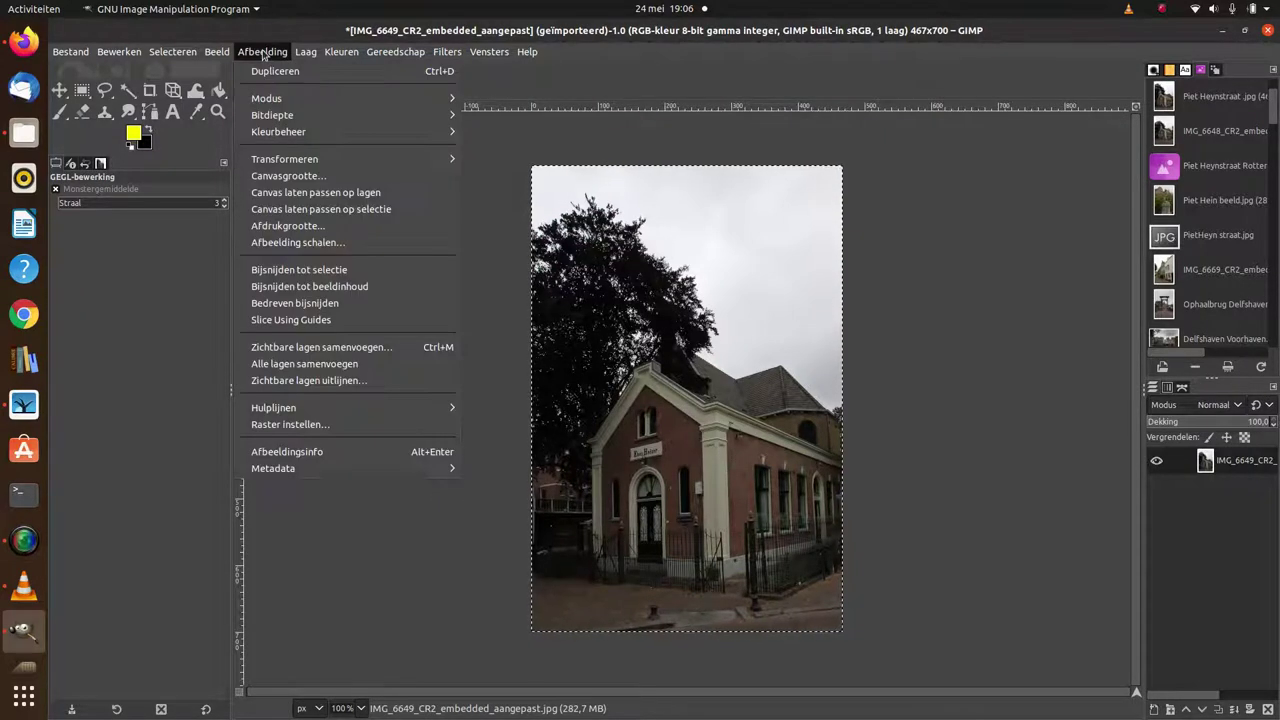
left_click(264, 54)
left_click(341, 51)
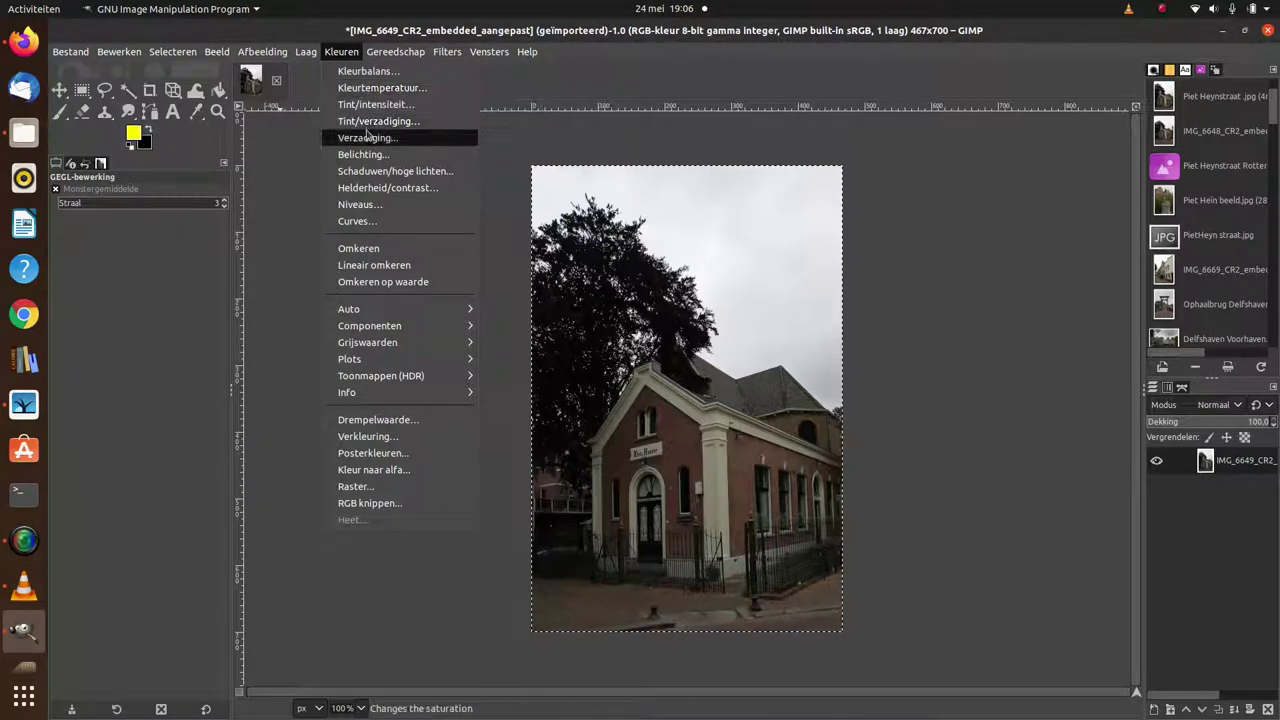
left_click(370, 121)
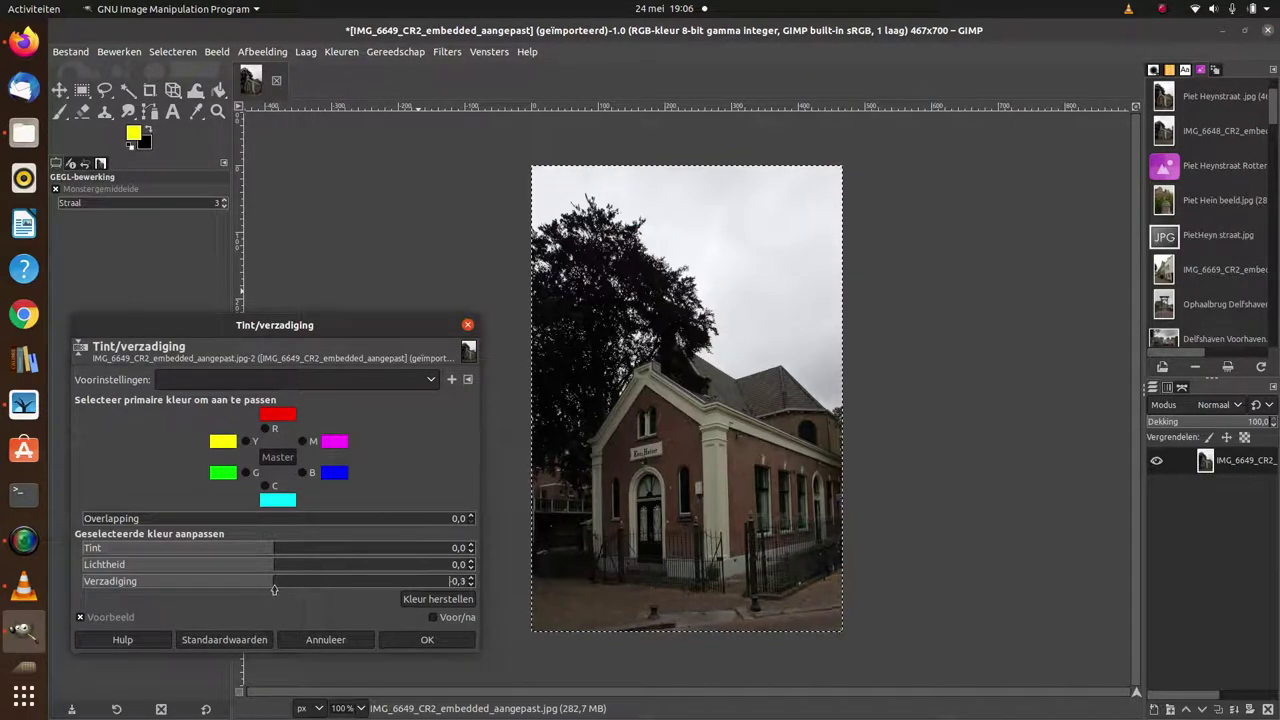
left_click_drag(274, 590, 295, 590)
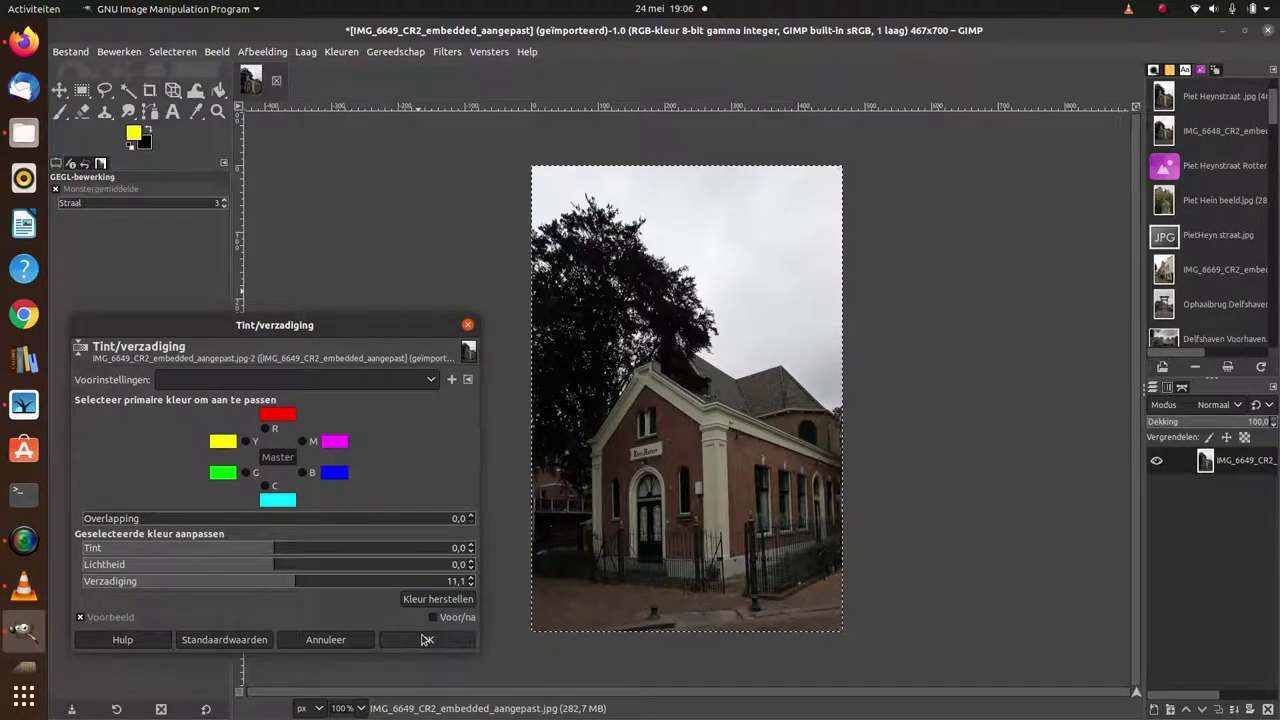
left_click(427, 639)
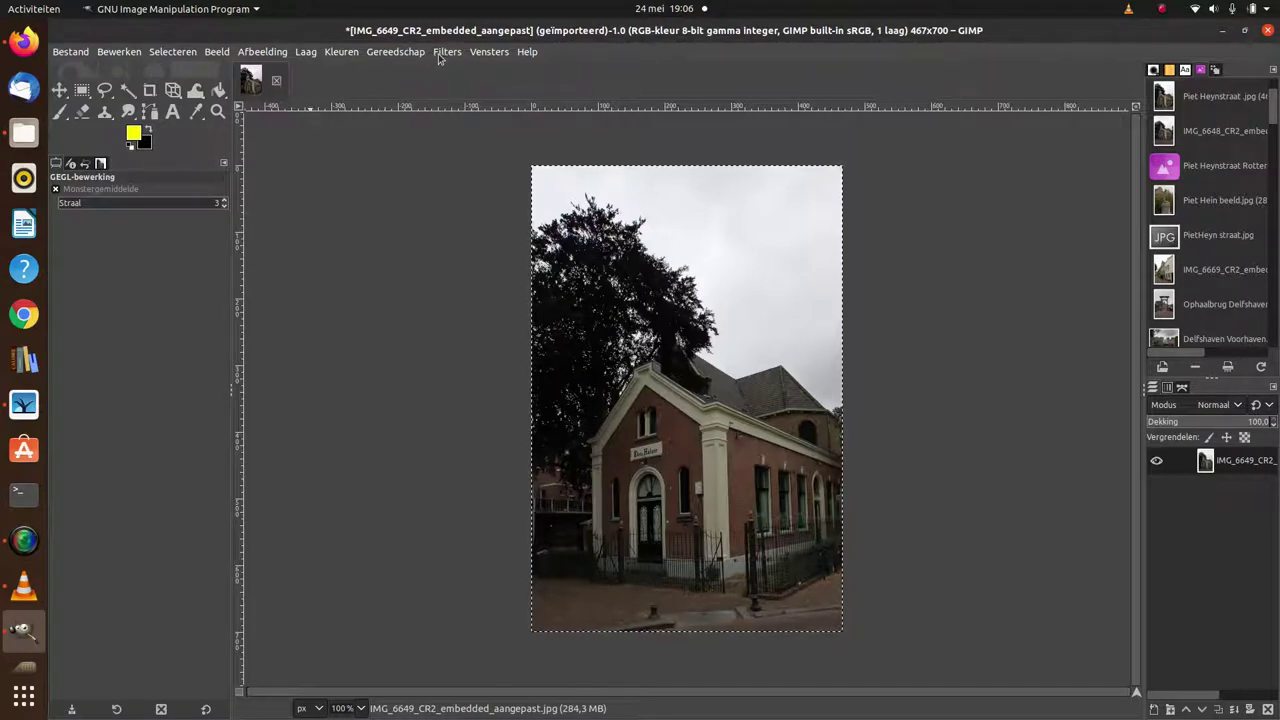
Step: Start Export As and navigate to the Delfshaven folder on the desktop
left_click(439, 58)
left_click(439, 58)
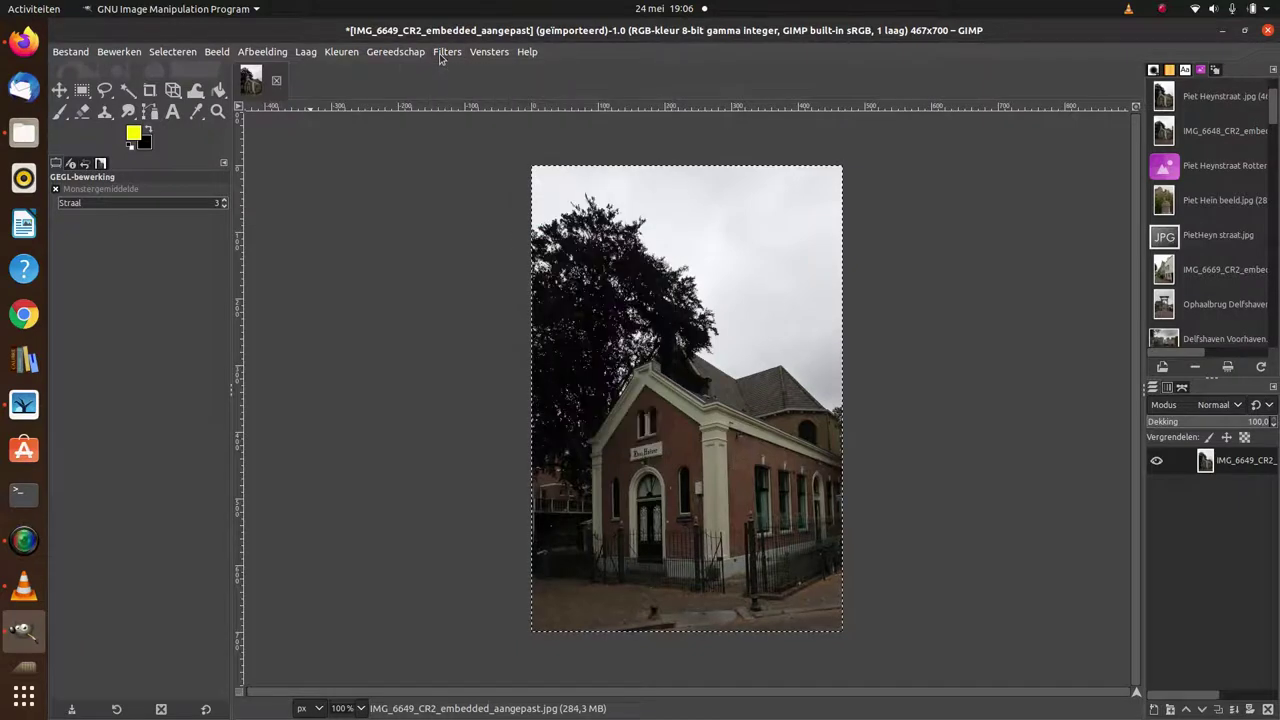
left_click(80, 54)
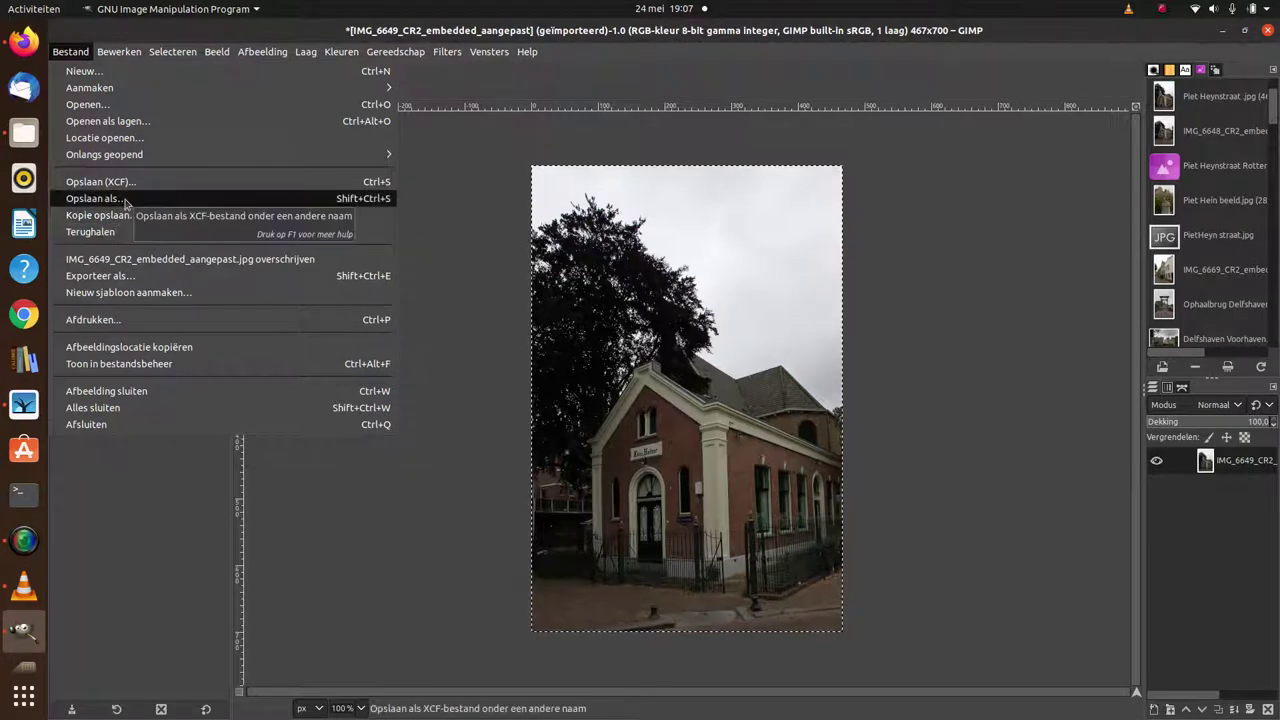
left_click(126, 277)
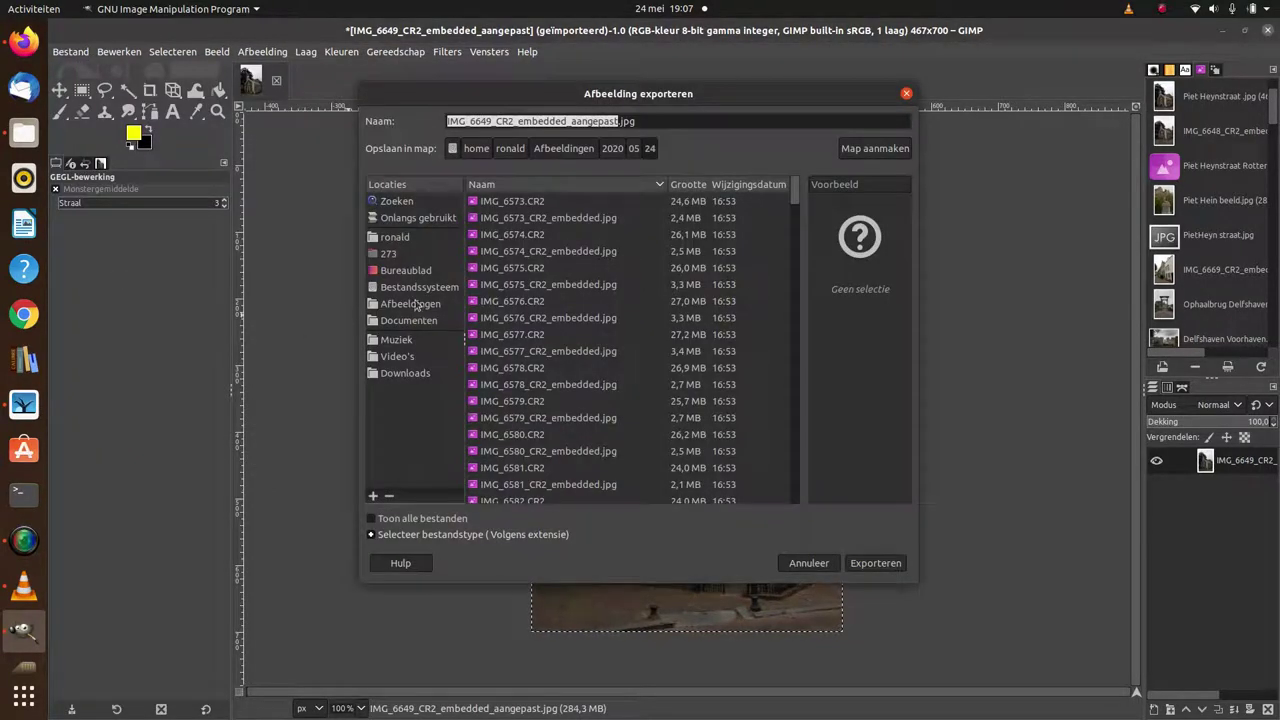
left_click(406, 271)
left_click(505, 221)
double_click(505, 221)
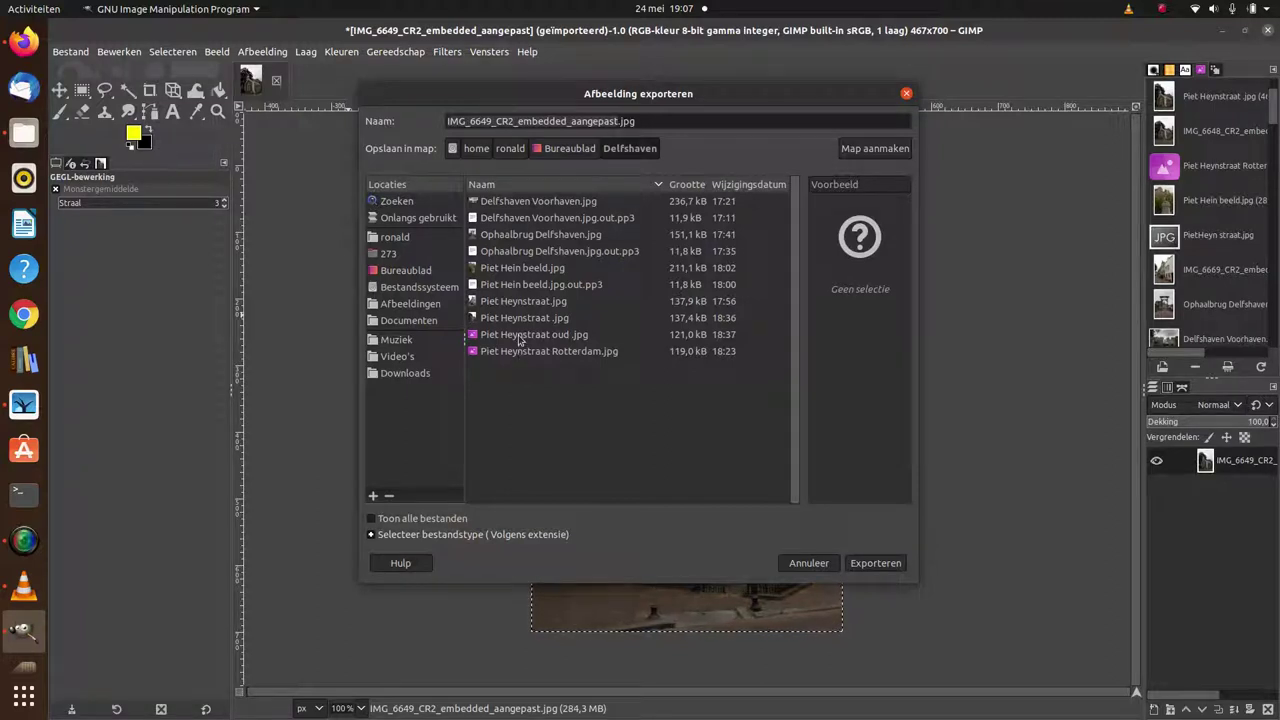
Step: Export as 'Piet Heynstraat .jpg', replacing the existing file, at JPEG quality 90
left_click(522, 318)
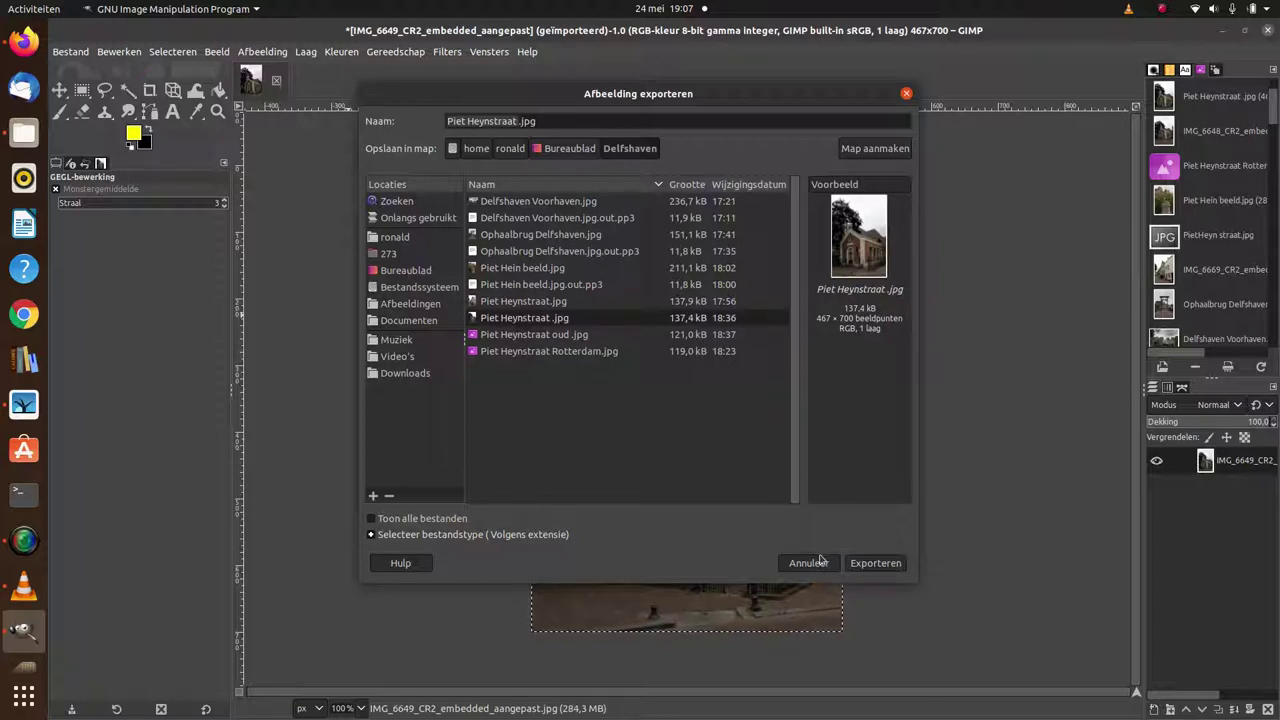
left_click(872, 563)
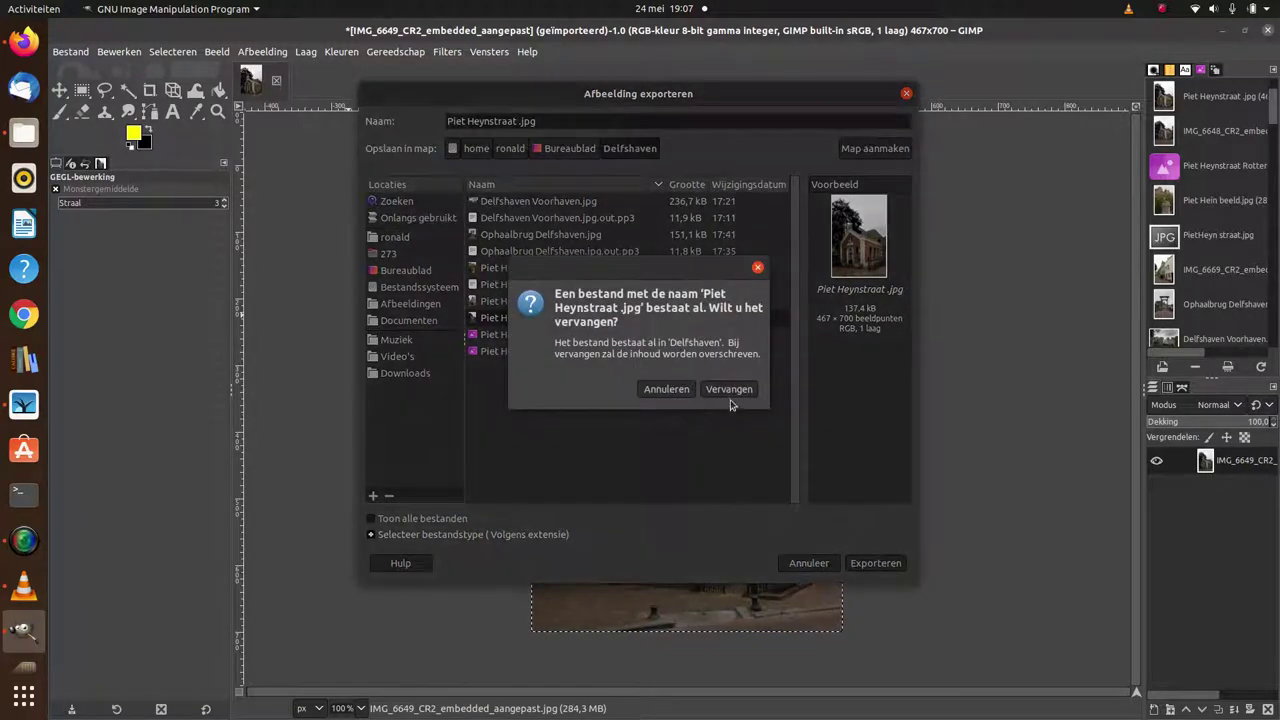
left_click(730, 396)
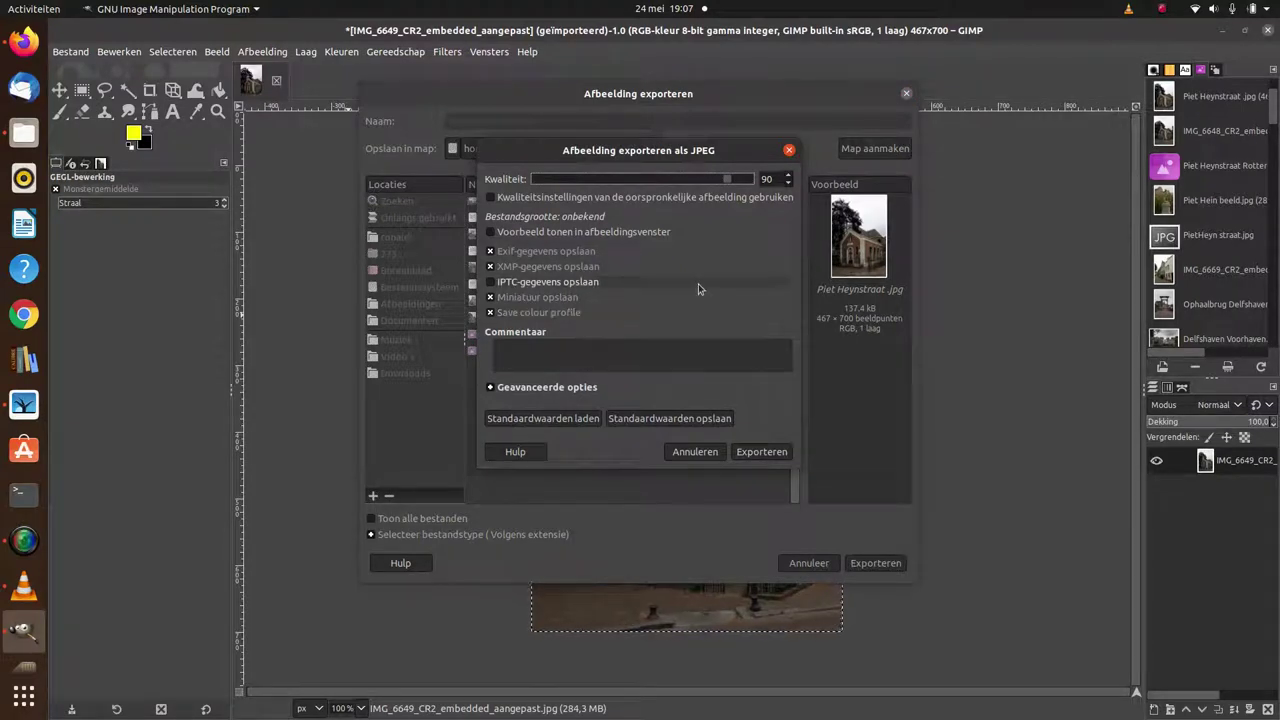
left_click(759, 451)
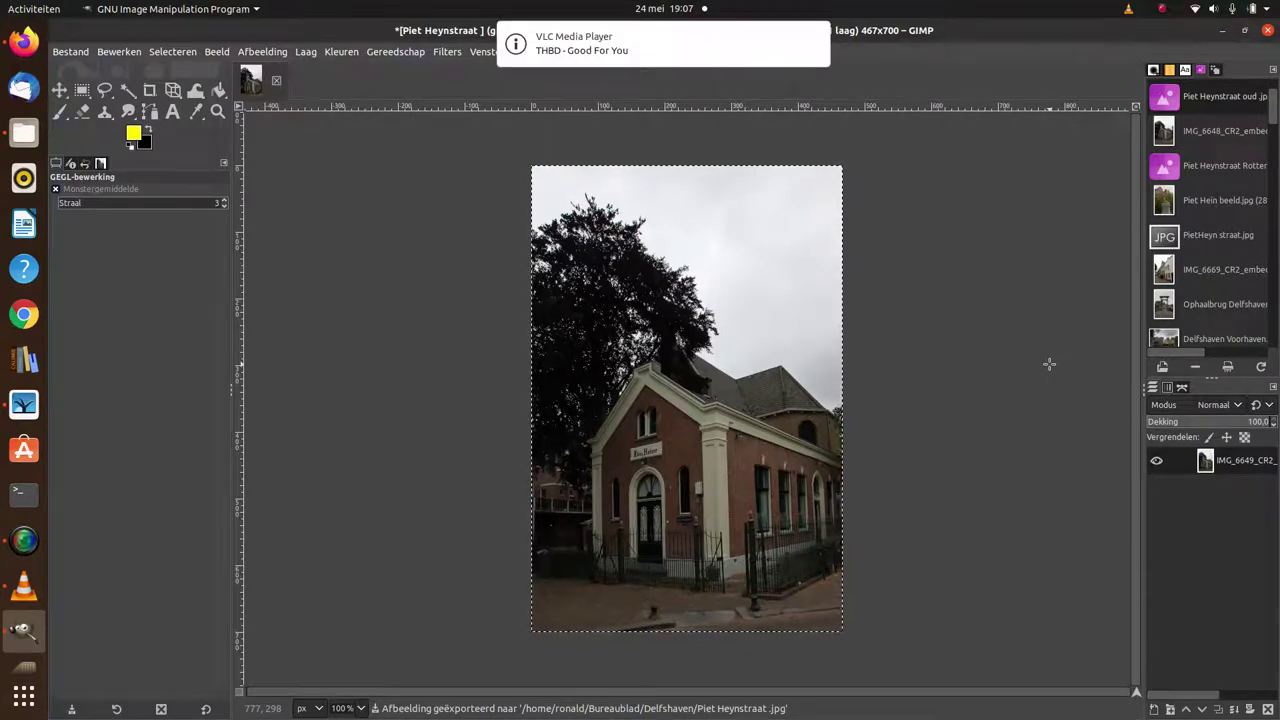
Step: Run Oude foto on a copy with border size 14, sepia kept, defocus off
left_click(447, 52)
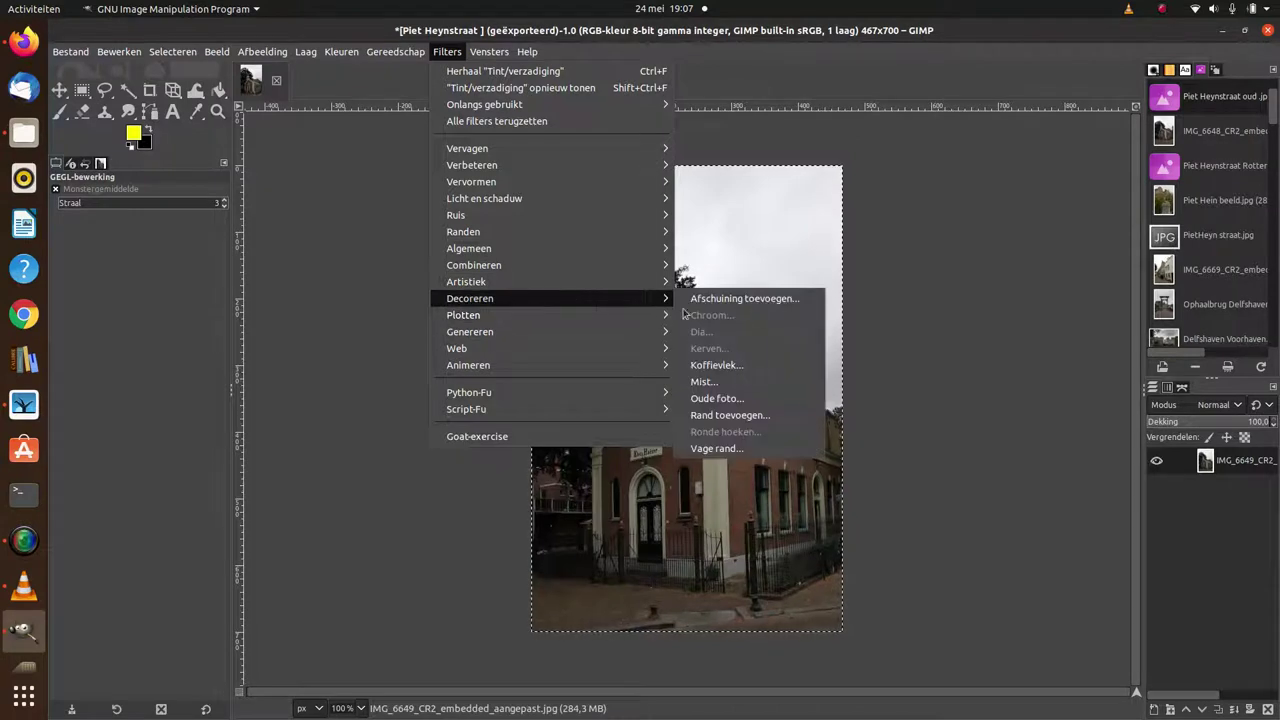
mouse_move(470, 298)
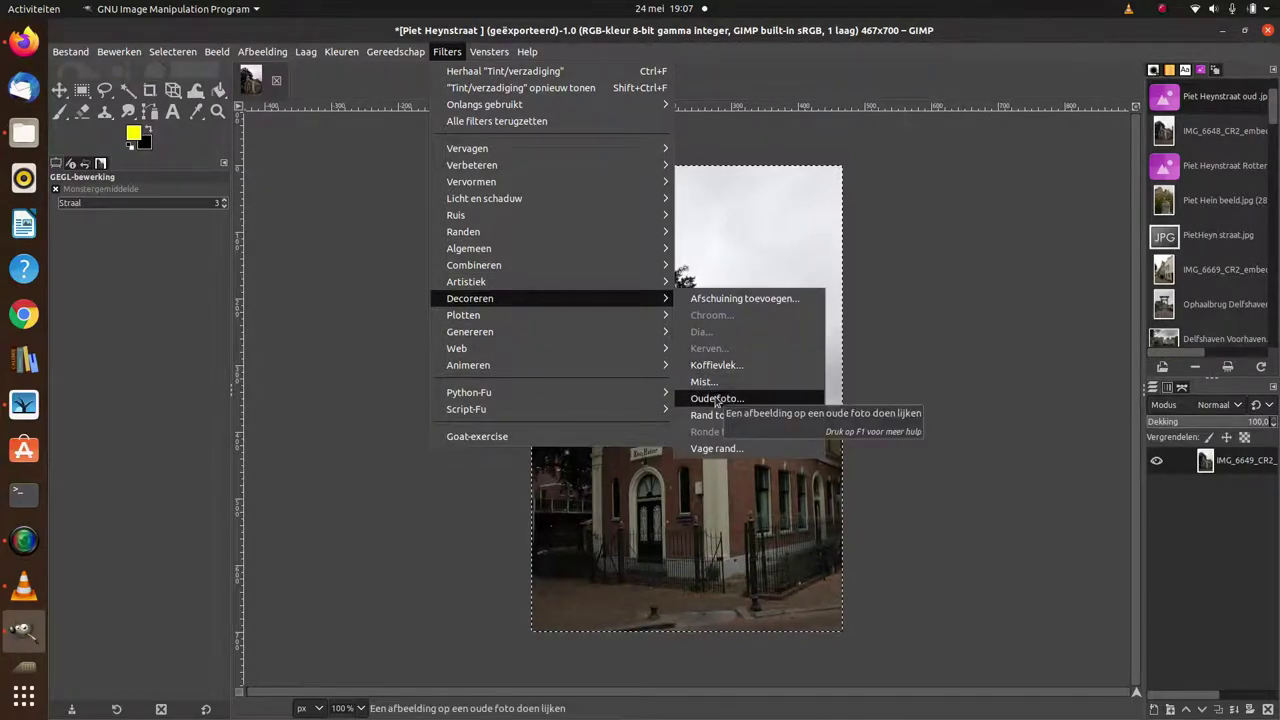
left_click(716, 399)
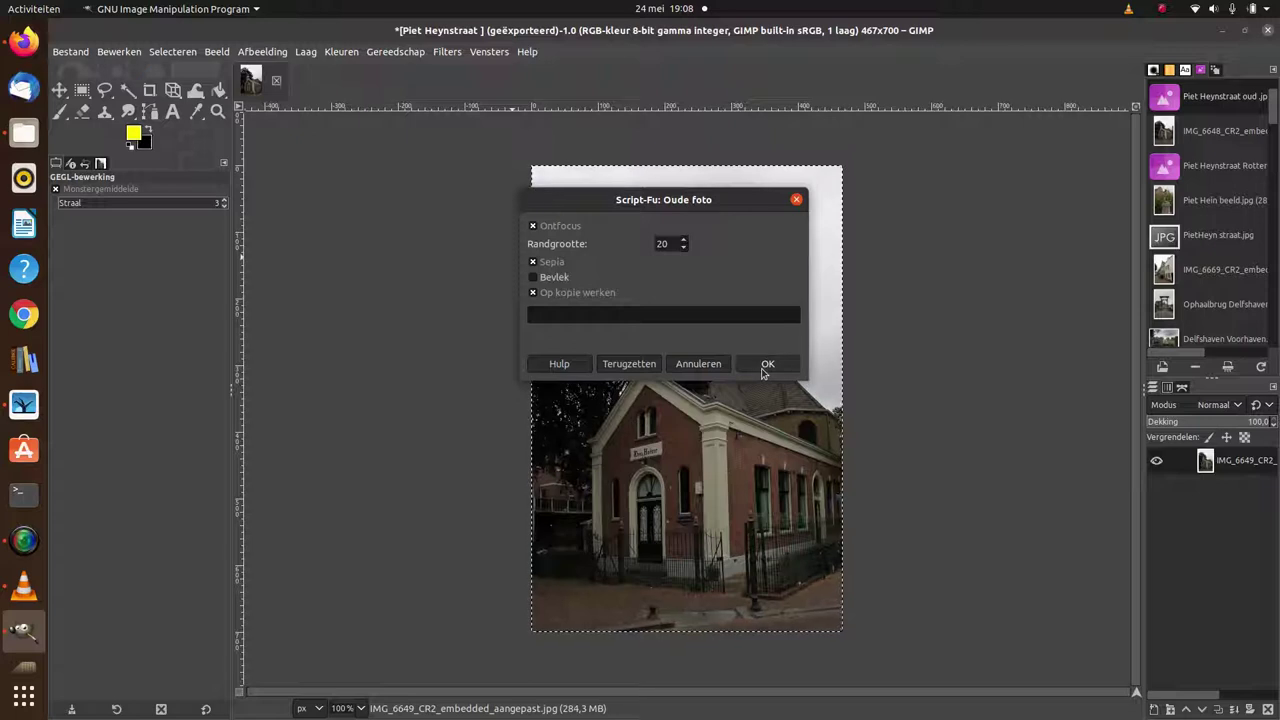
left_click(684, 248)
left_click(684, 248)
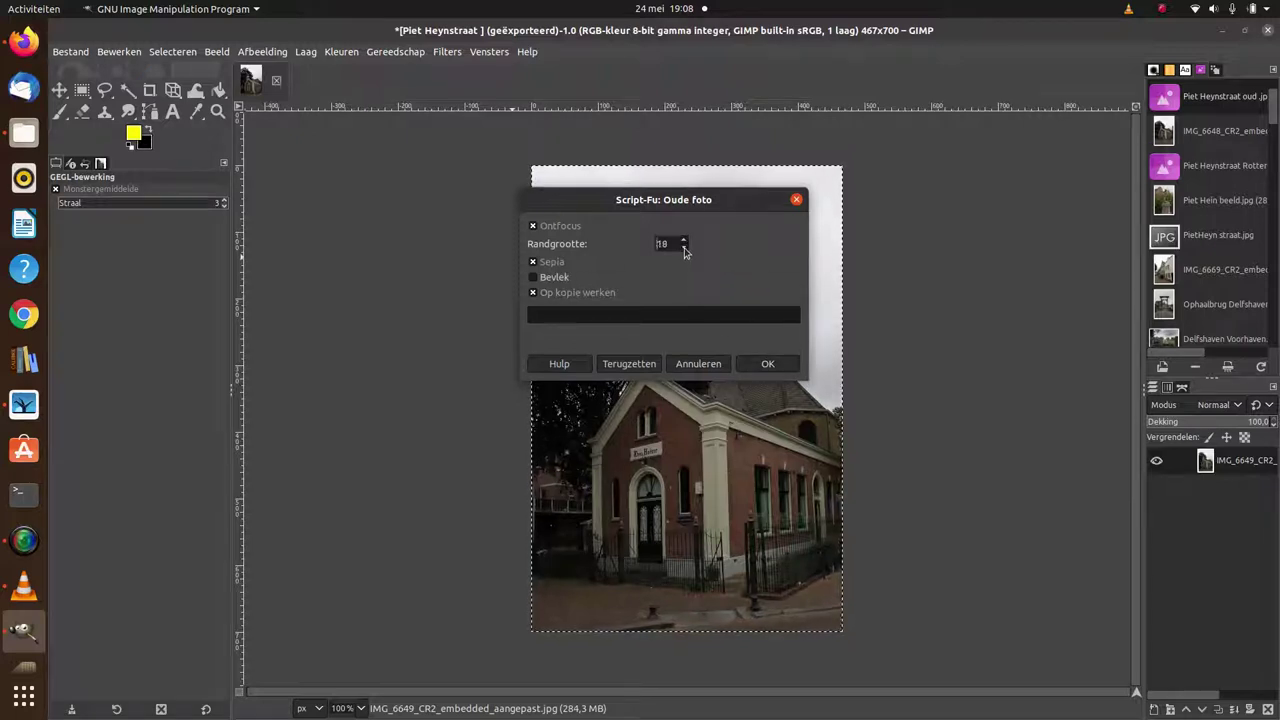
left_click(684, 248)
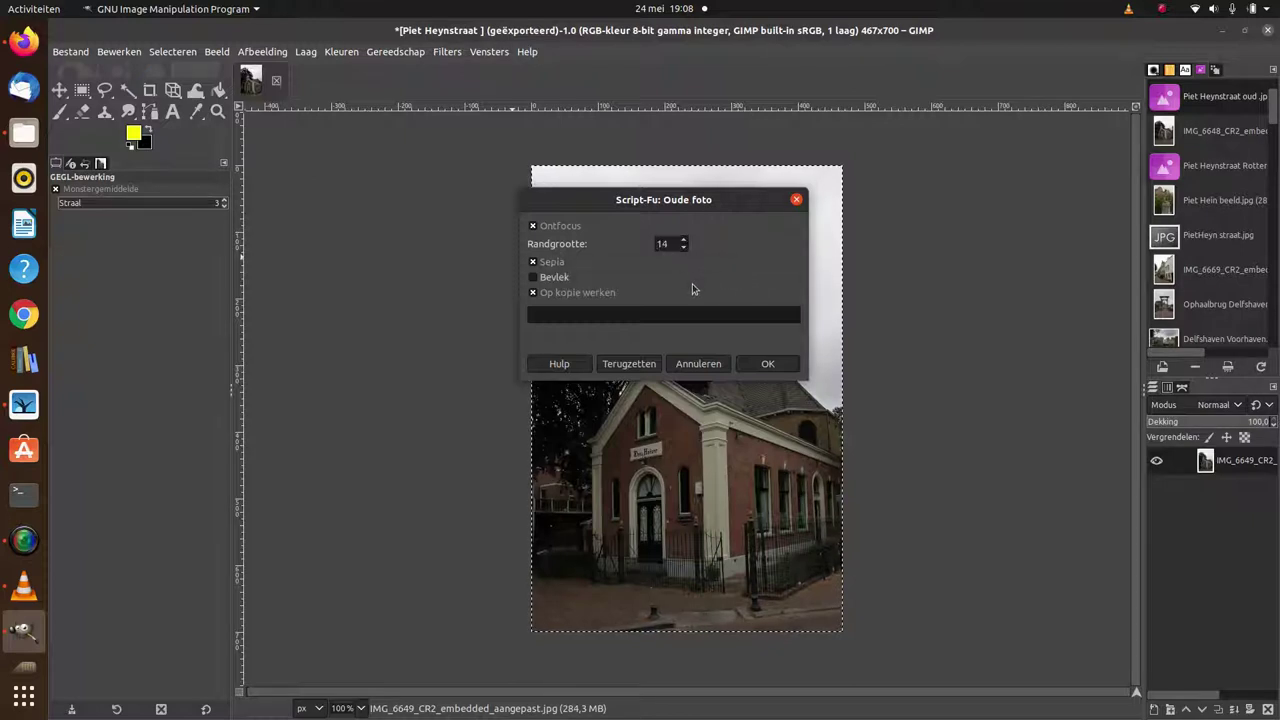
left_click(533, 227)
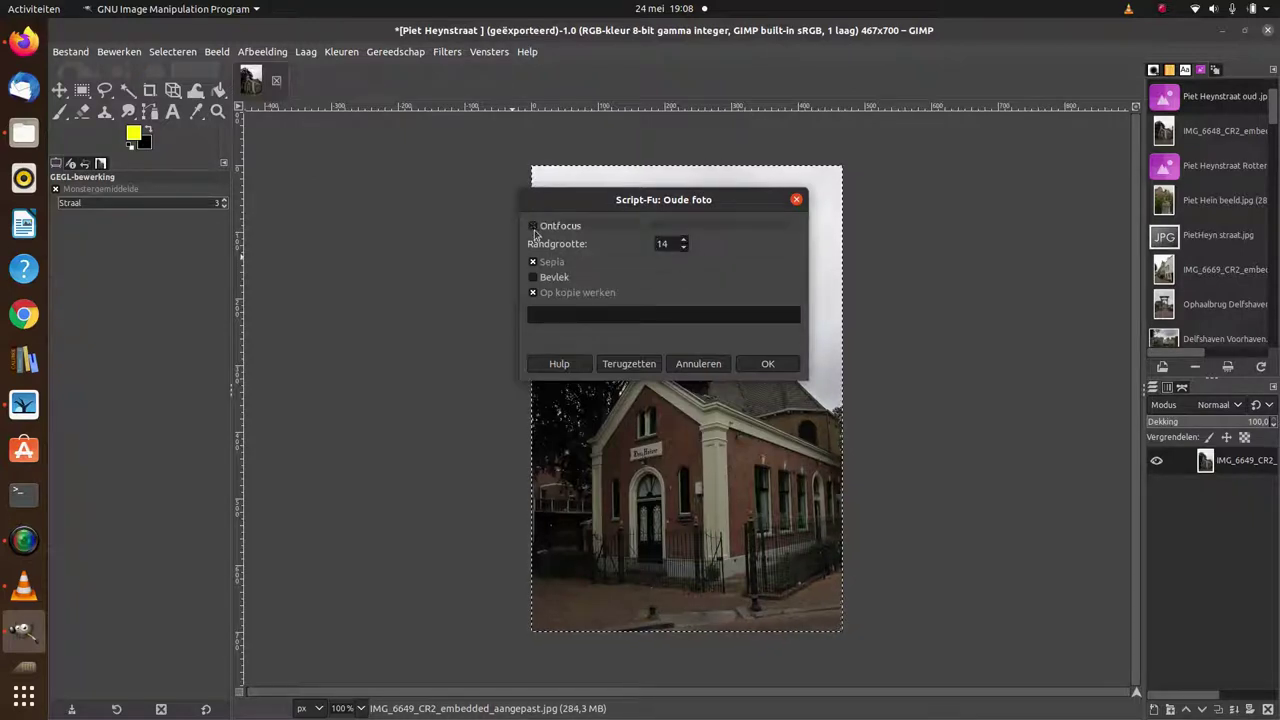
left_click(756, 366)
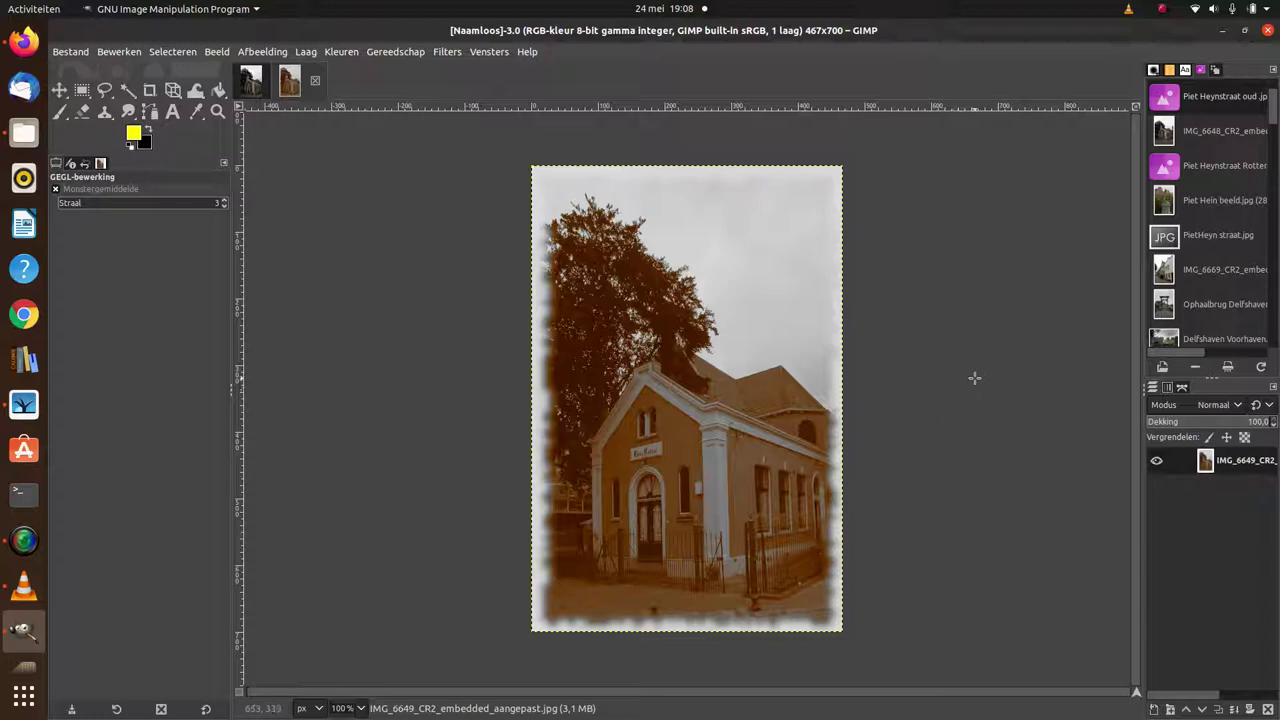
Step: Export the sepia copy over 'Piet Heynstraat oud .jpg' at JPEG quality 90, then show the screen recorder
left_click(58, 56)
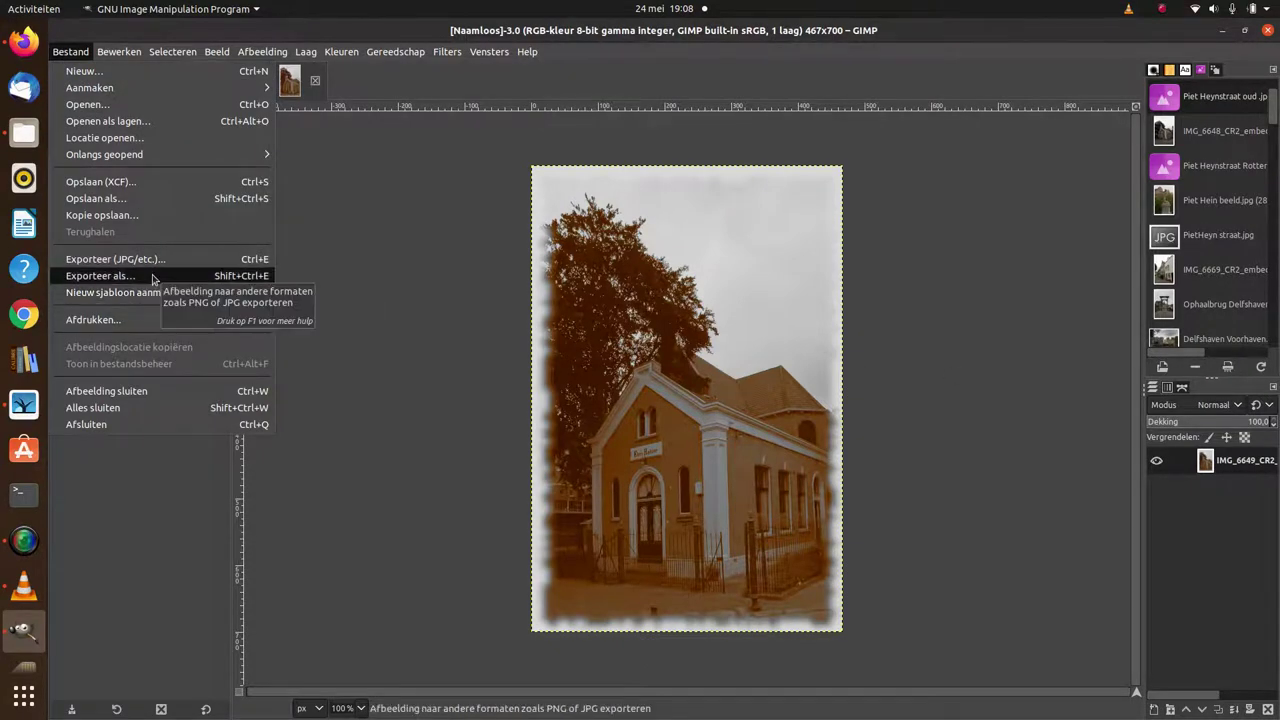
left_click(100, 276)
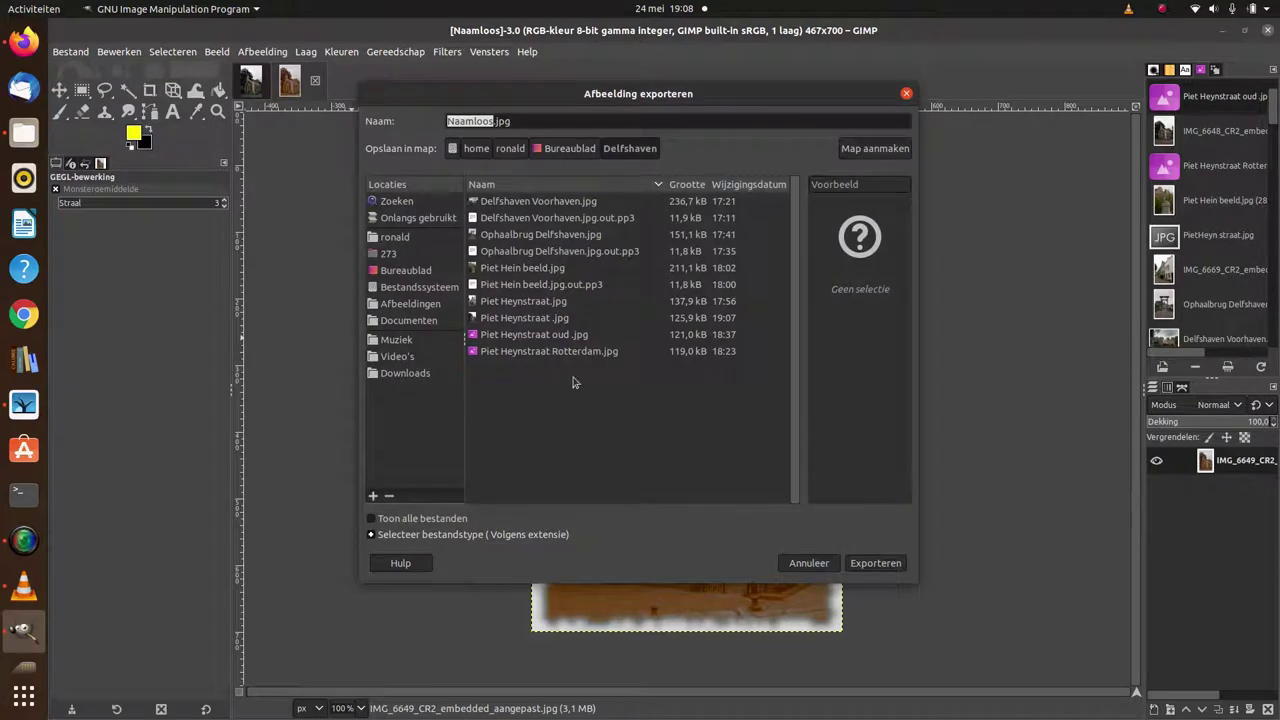
left_click(545, 335)
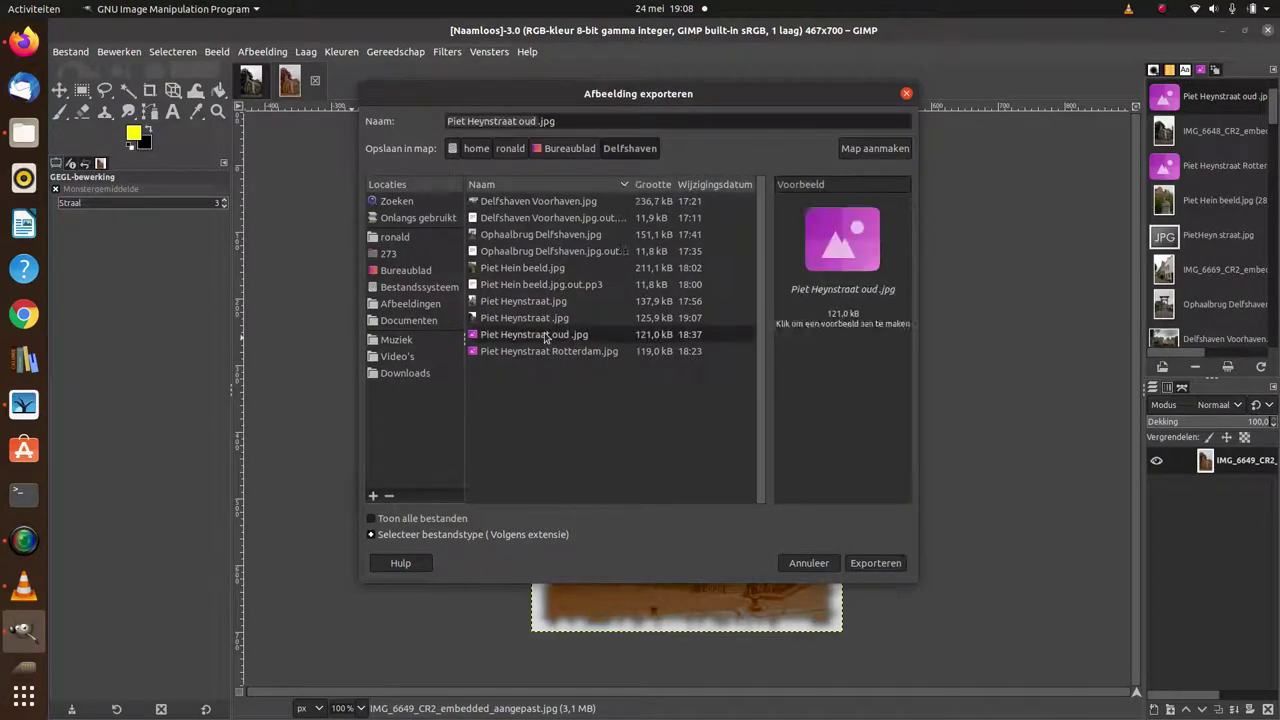
left_click(875, 565)
left_click(752, 393)
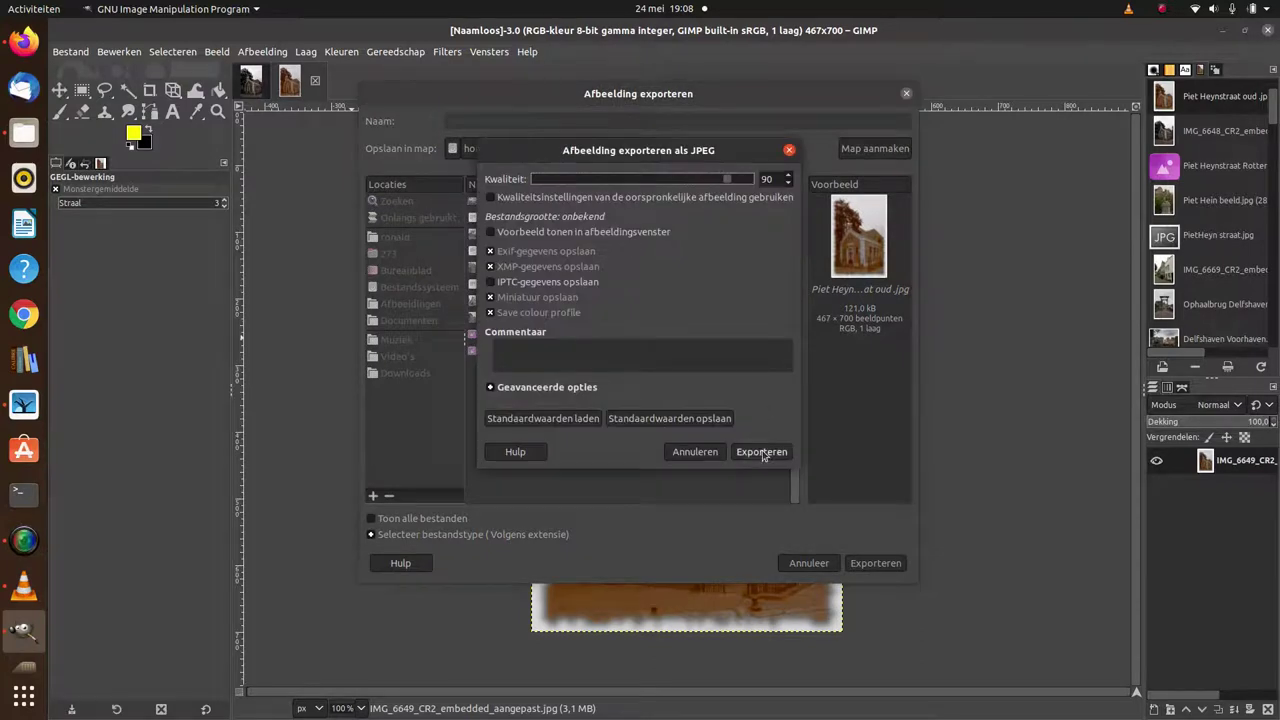
left_click(762, 452)
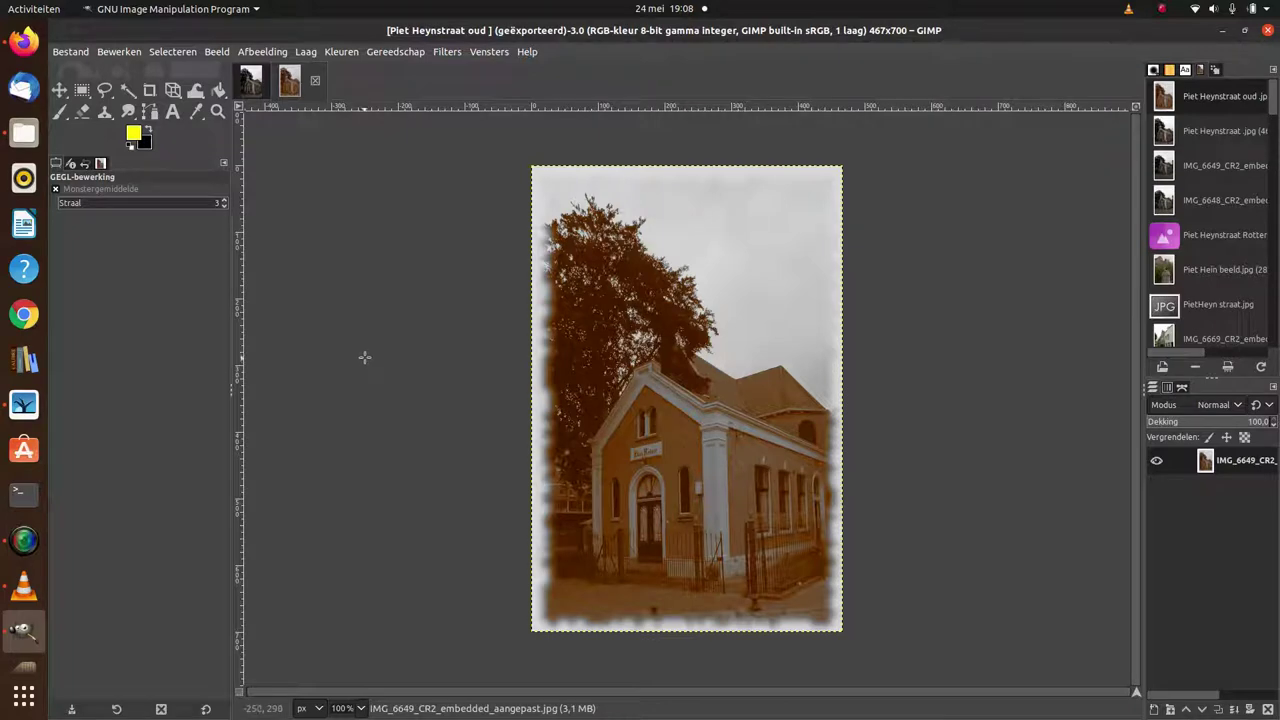
left_click(24, 540)
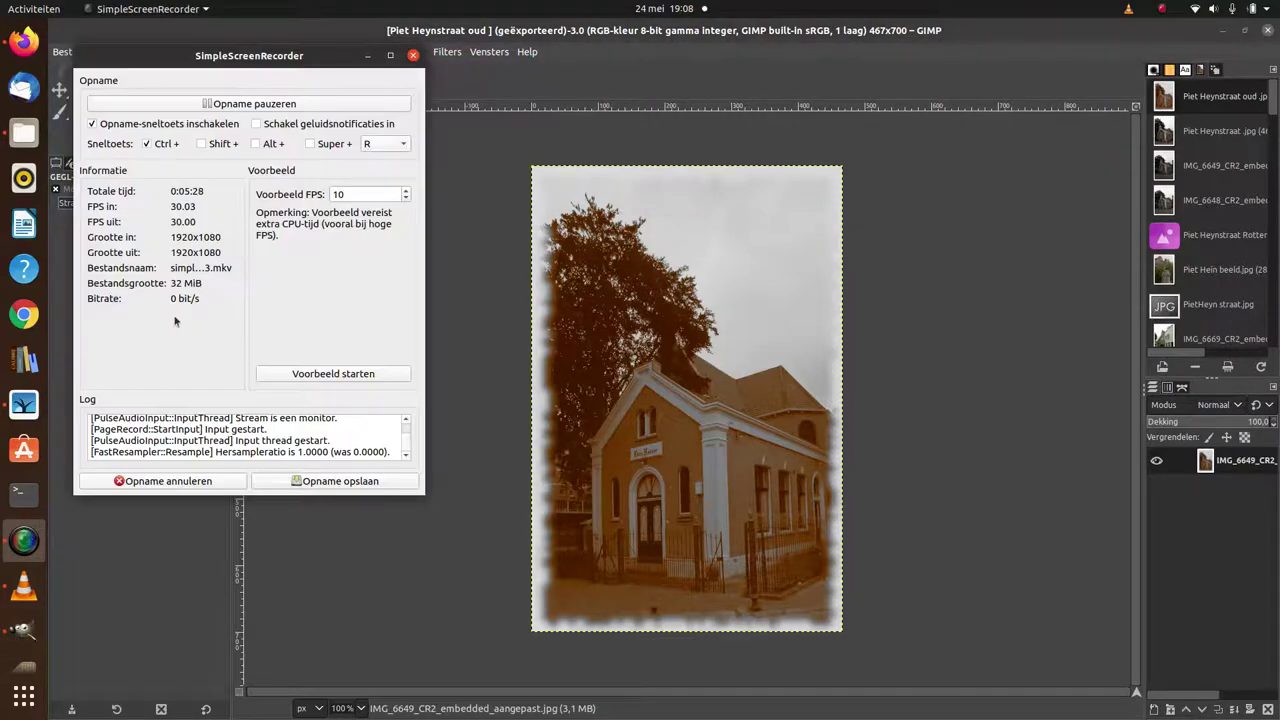